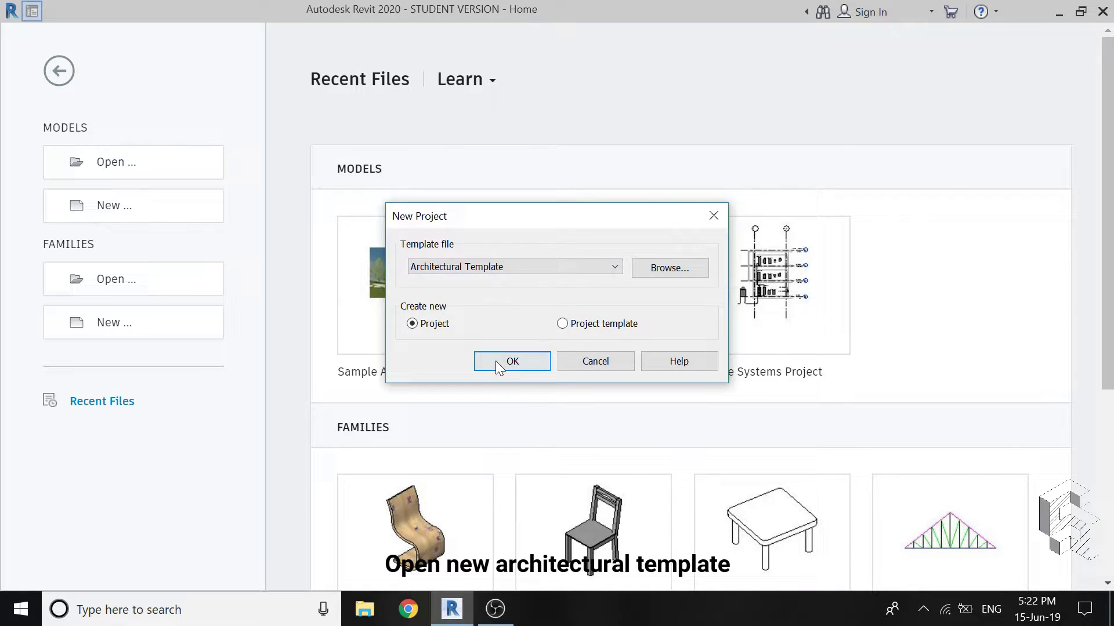
Create a new project from the Architectural Template
click(498, 364)
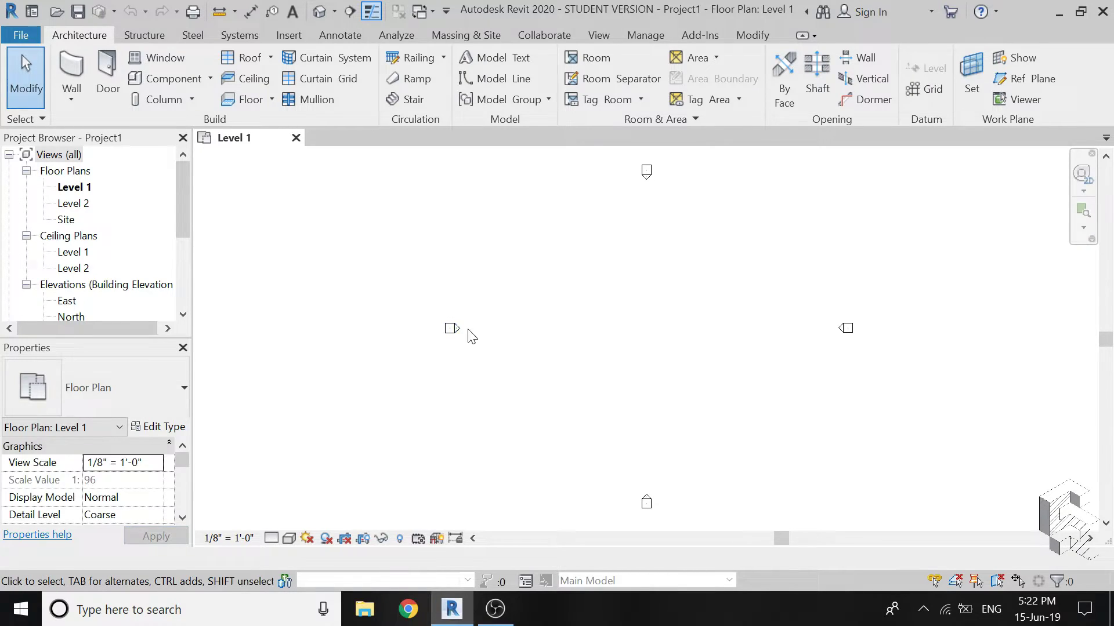
Open the North elevation and set Level 2's elevation to 76'-0"
click(465, 35)
click(76, 204)
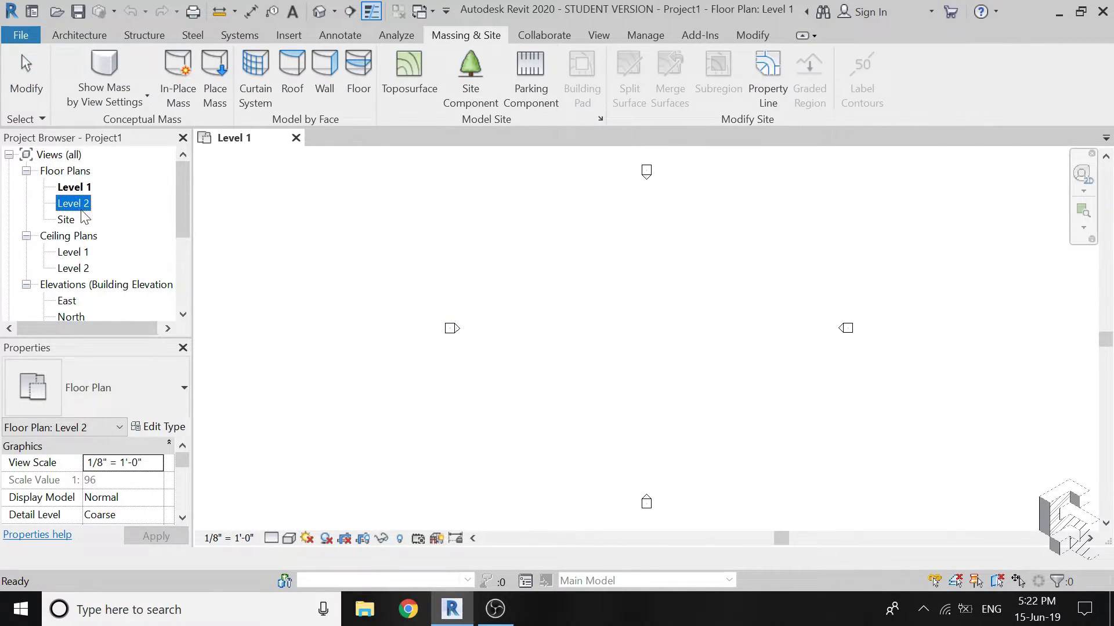
scroll(88, 263, down, 1)
double_click(71, 284)
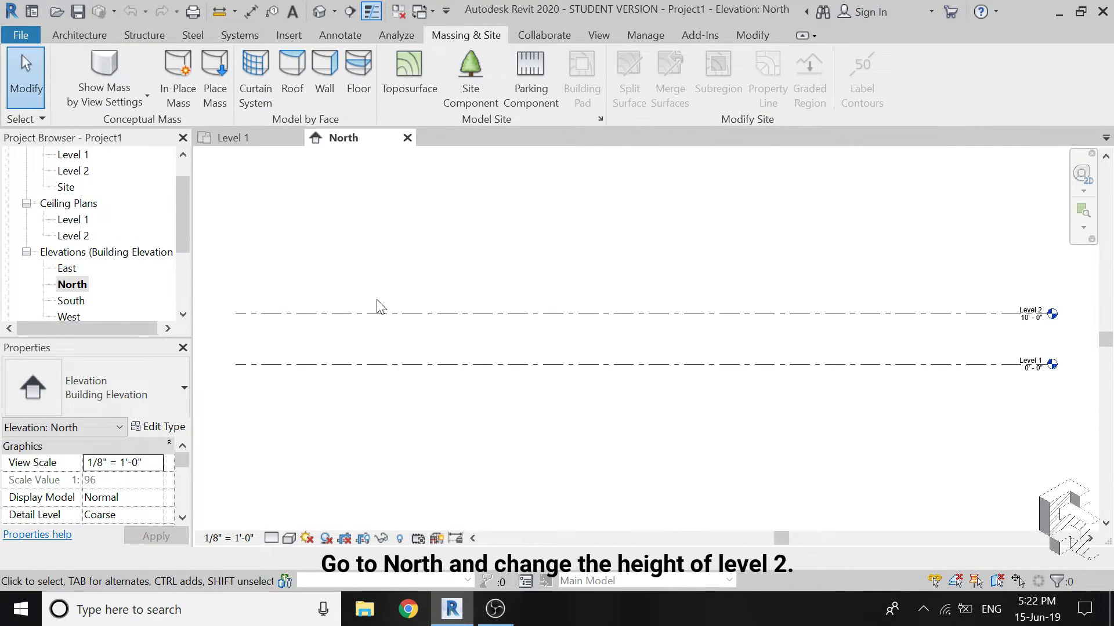
click(1030, 323)
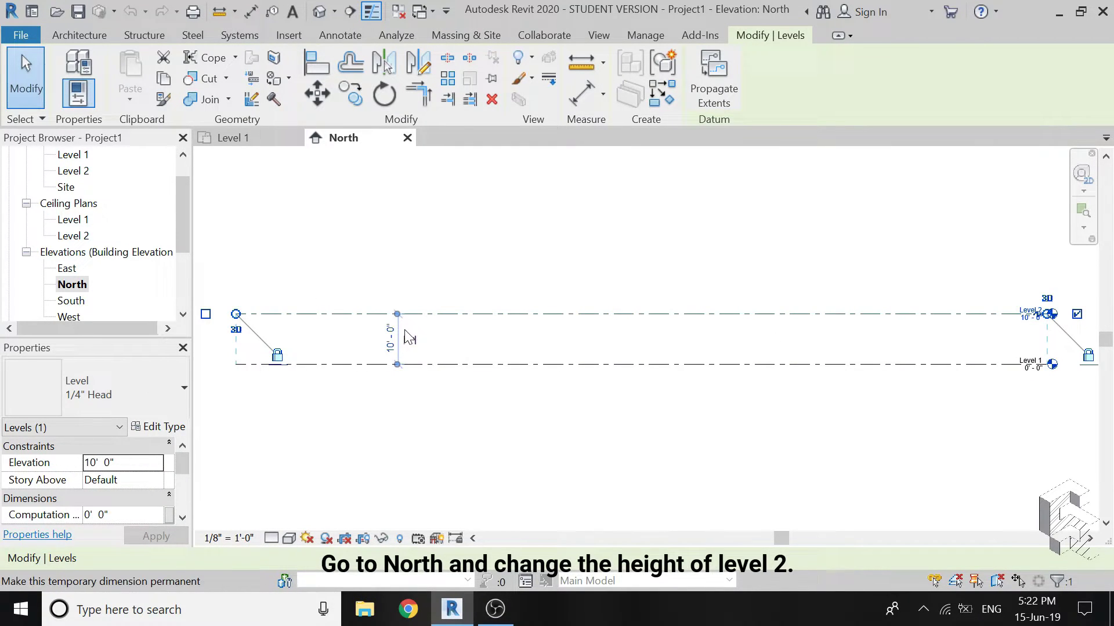
click(390, 339)
text(76)
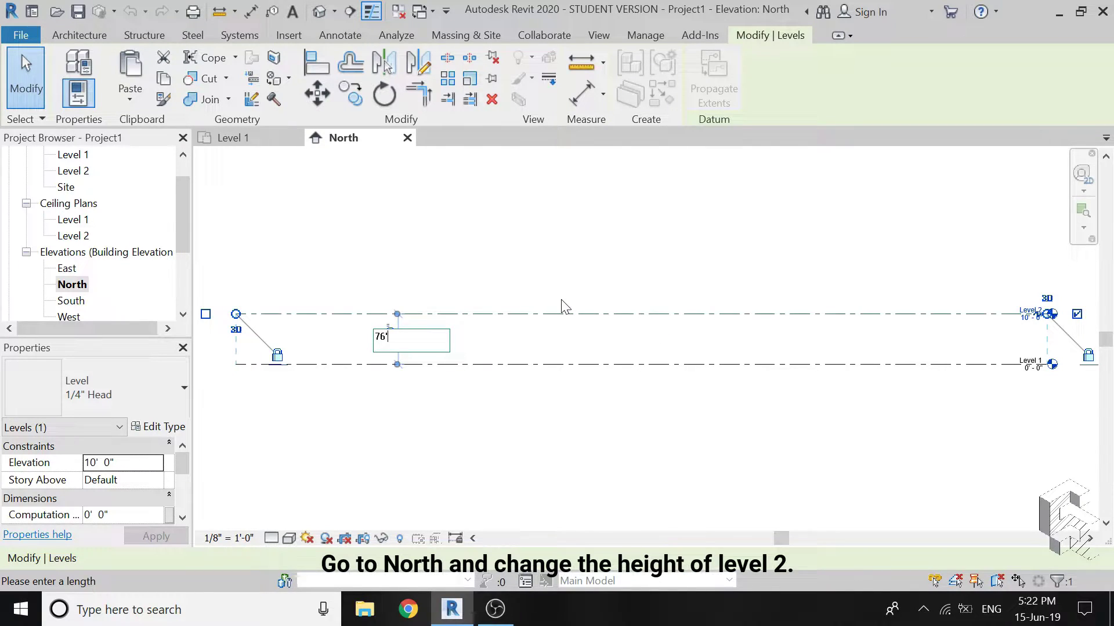
key(Return)
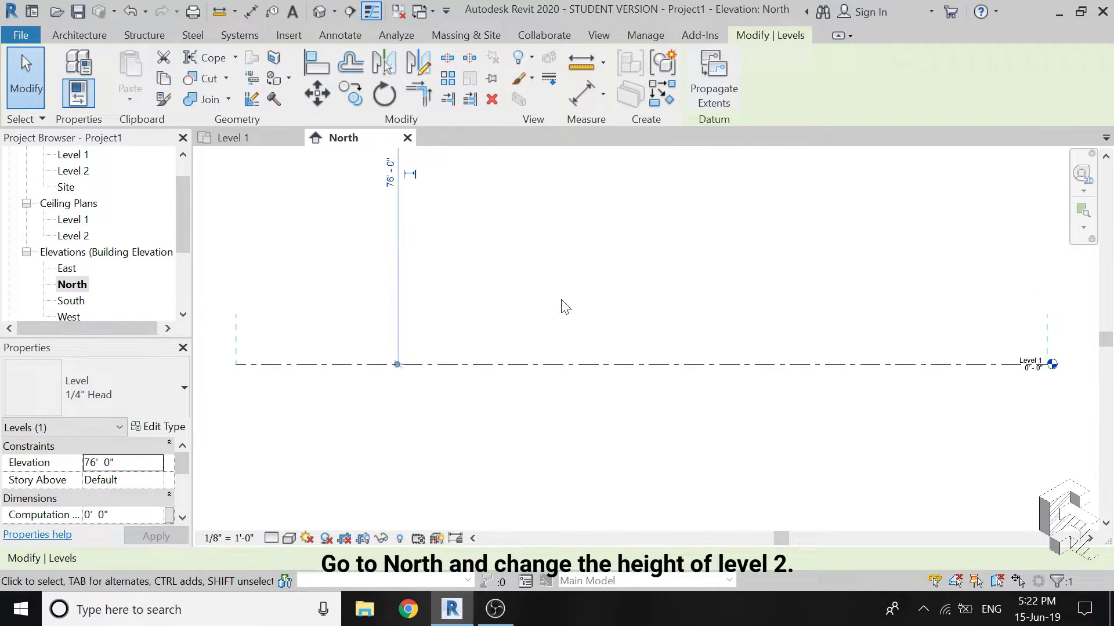
Start an in-place mass named Mass 1, dismissing the Show Mass notice
click(459, 39)
click(177, 79)
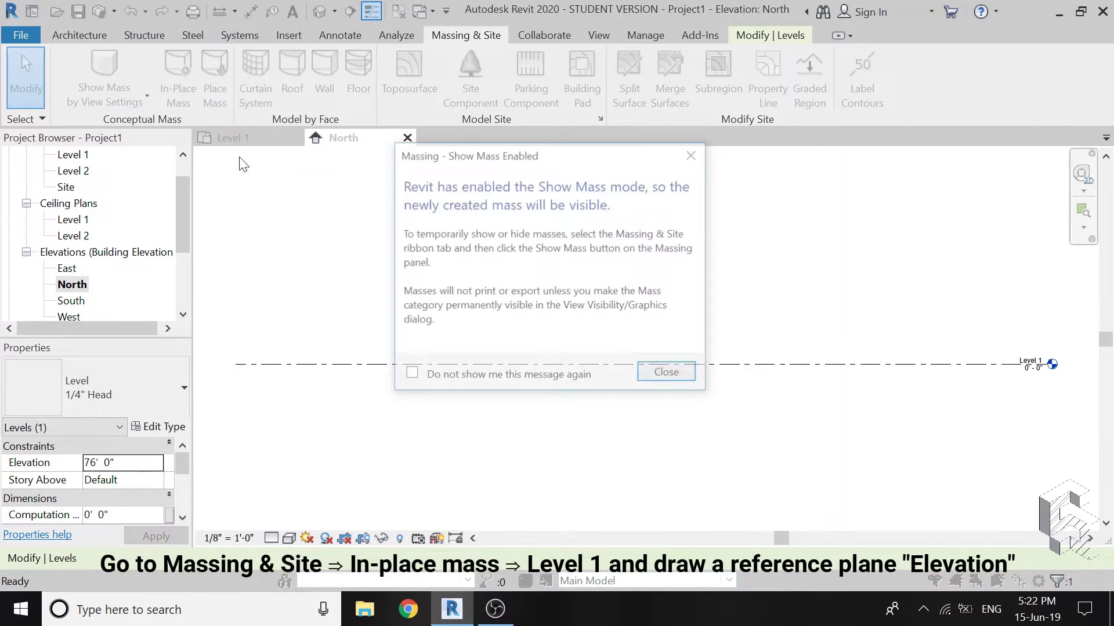
click(653, 376)
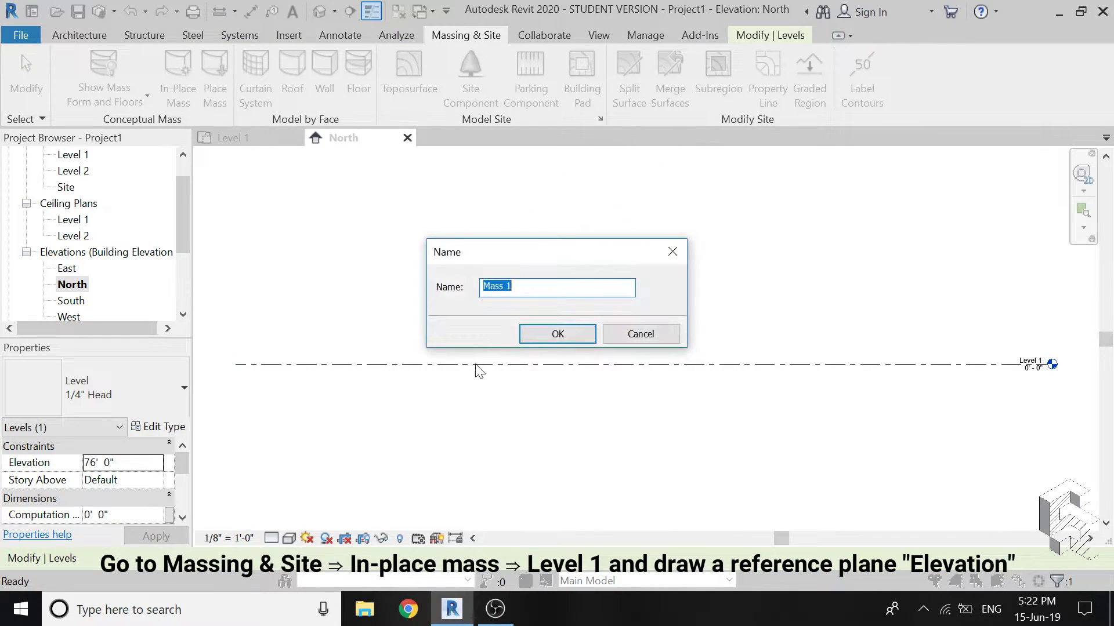
click(530, 335)
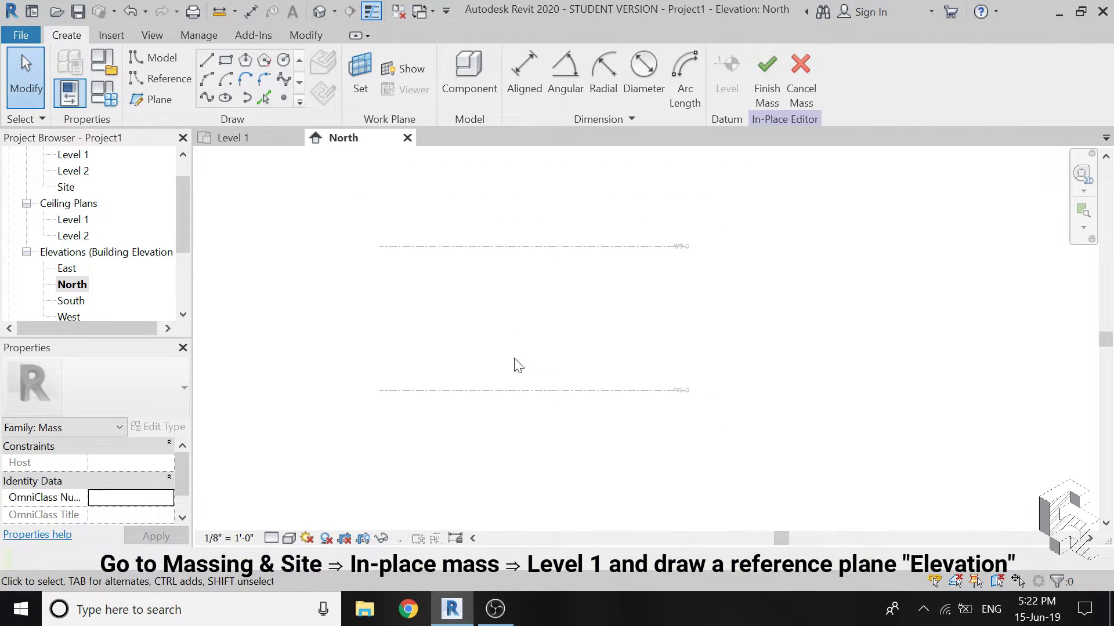
scroll(627, 287, up, 2)
scroll(76, 211, up, 2)
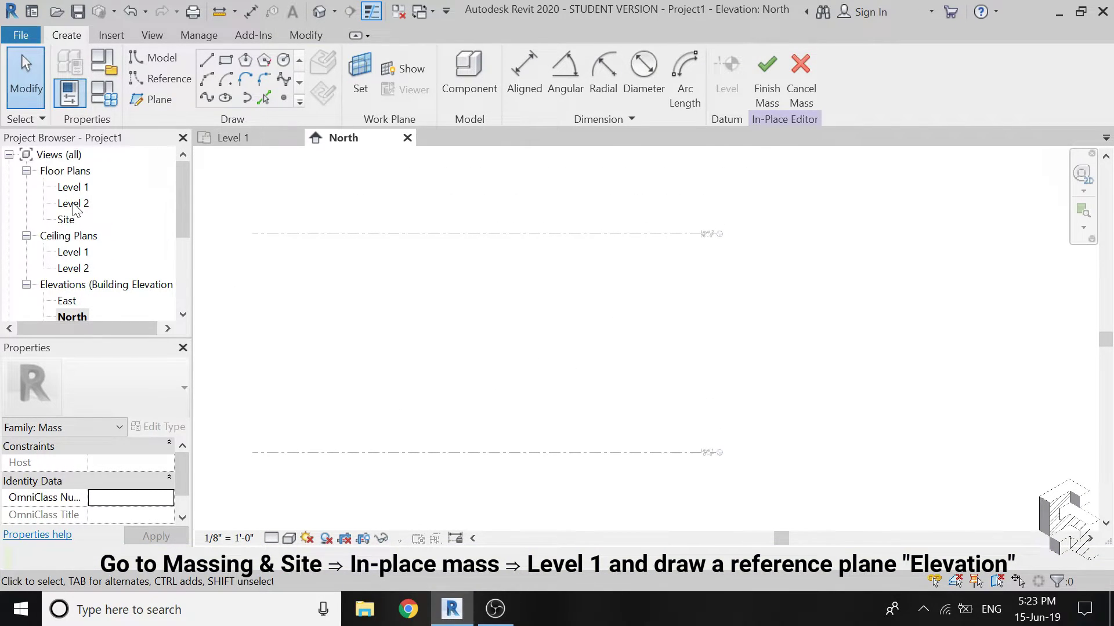
Draw a horizontal reference plane across the Level 1 plan and name it Elevation
double_click(74, 188)
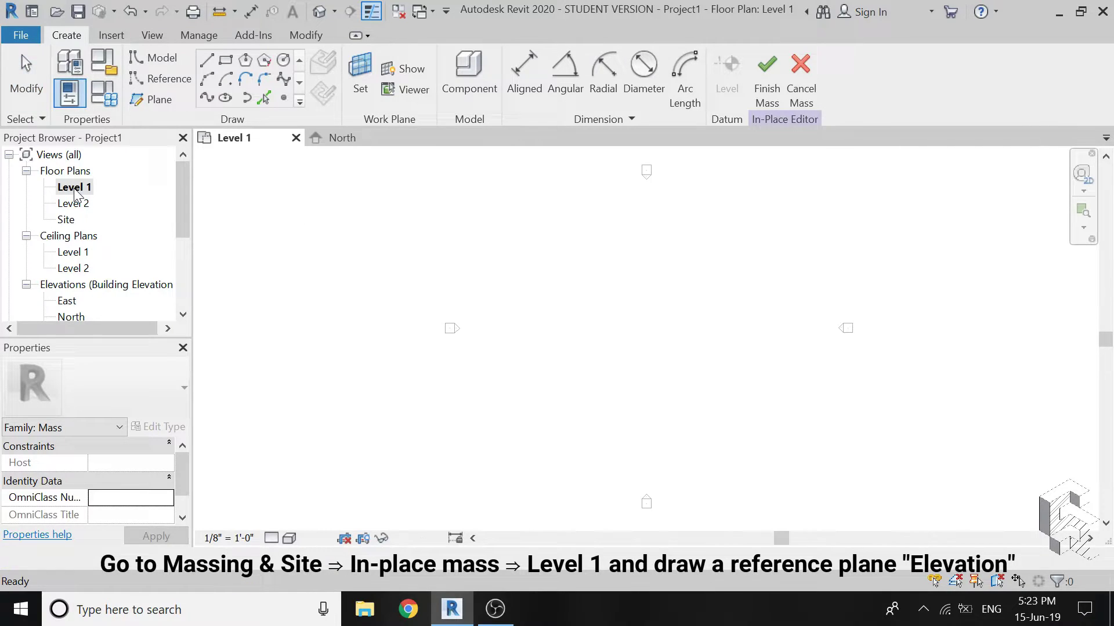
click(154, 102)
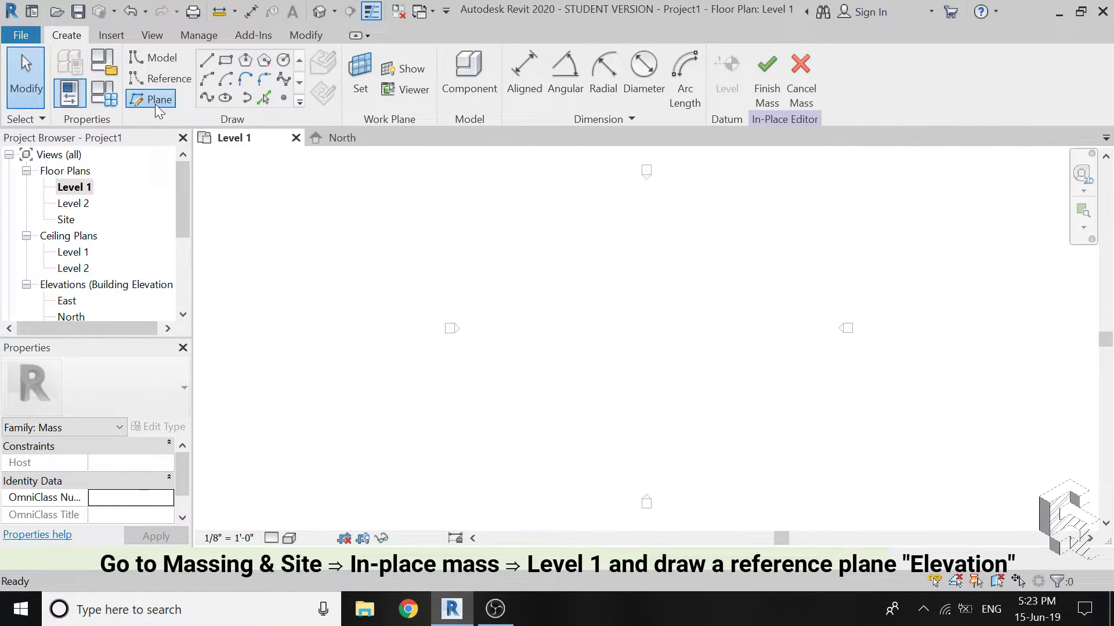
click(414, 432)
click(929, 432)
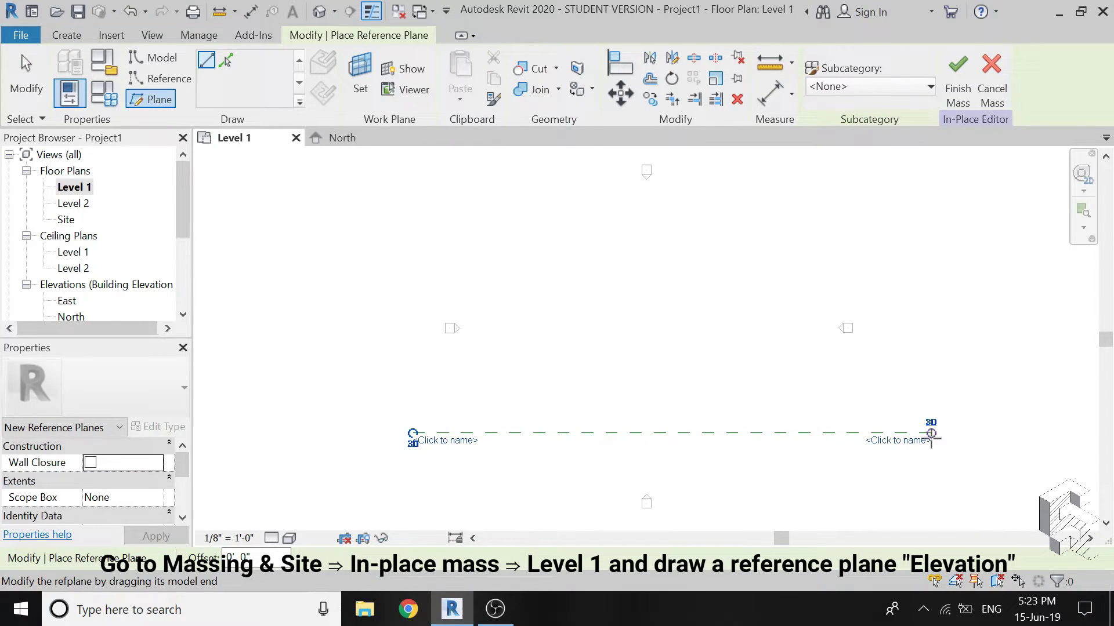
key(Escape)
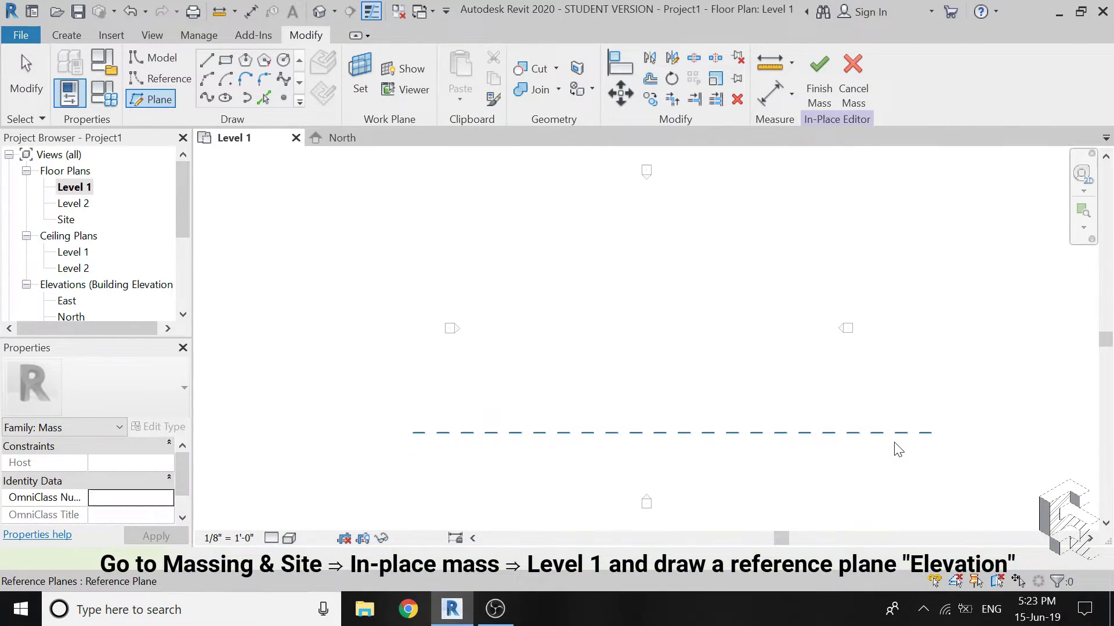
click(896, 435)
text(Elevation)
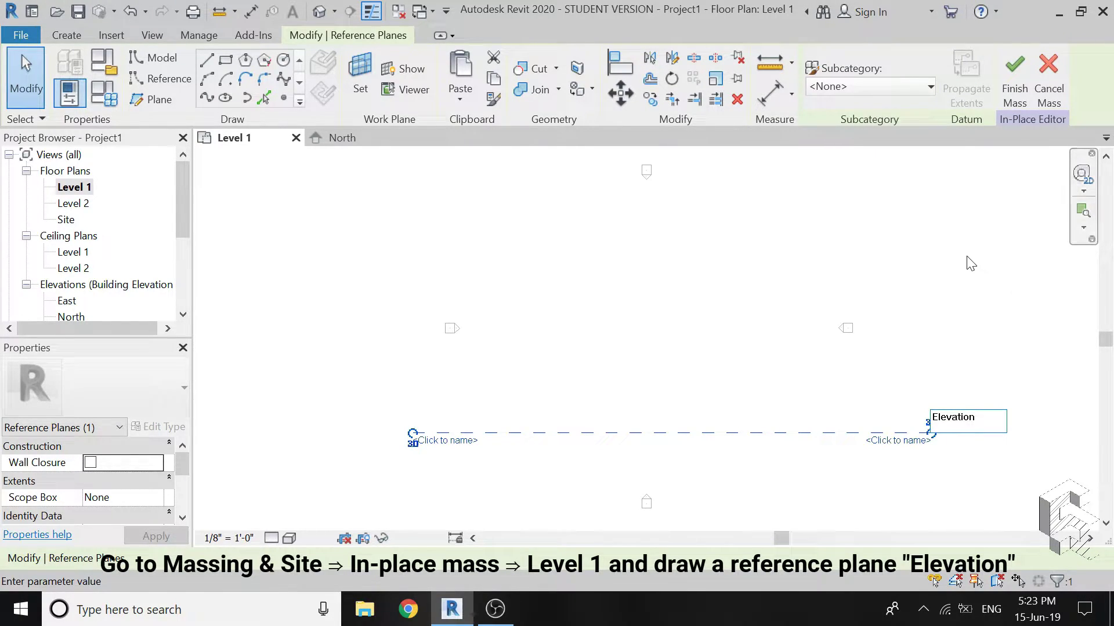
key(Return)
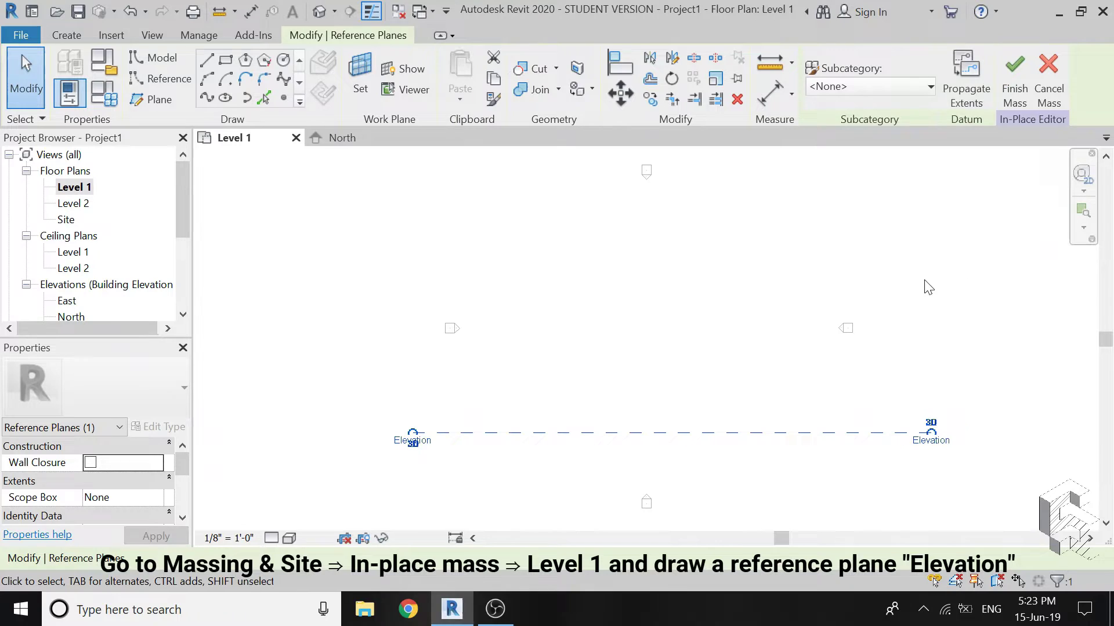
scroll(171, 304, down, 1)
Draw two vertical reference planes 76' apart in the North elevation
double_click(75, 301)
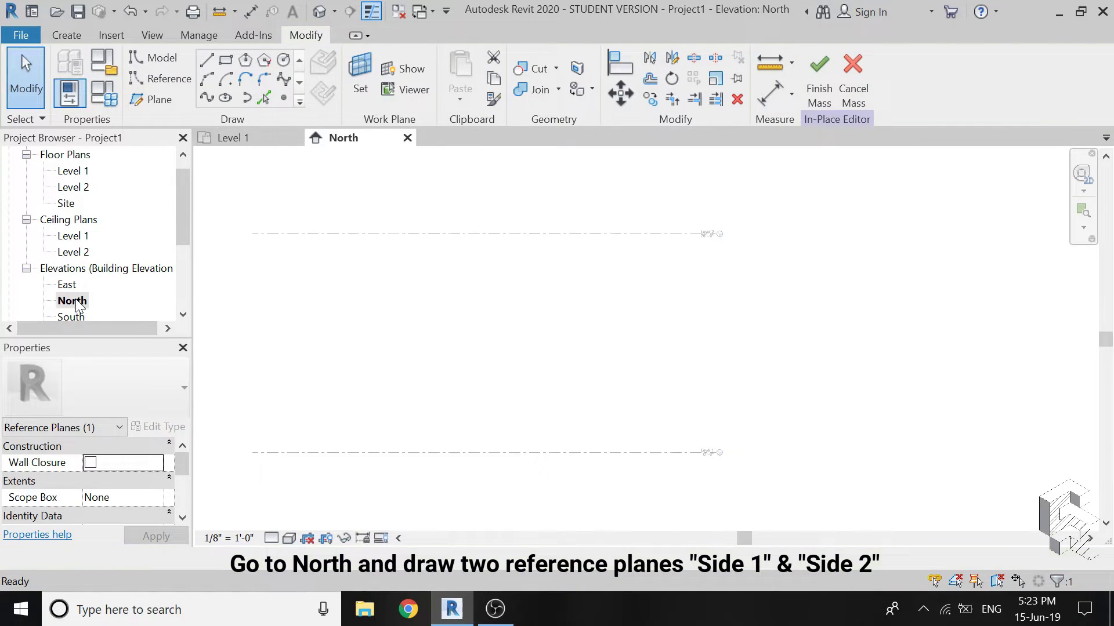
click(166, 103)
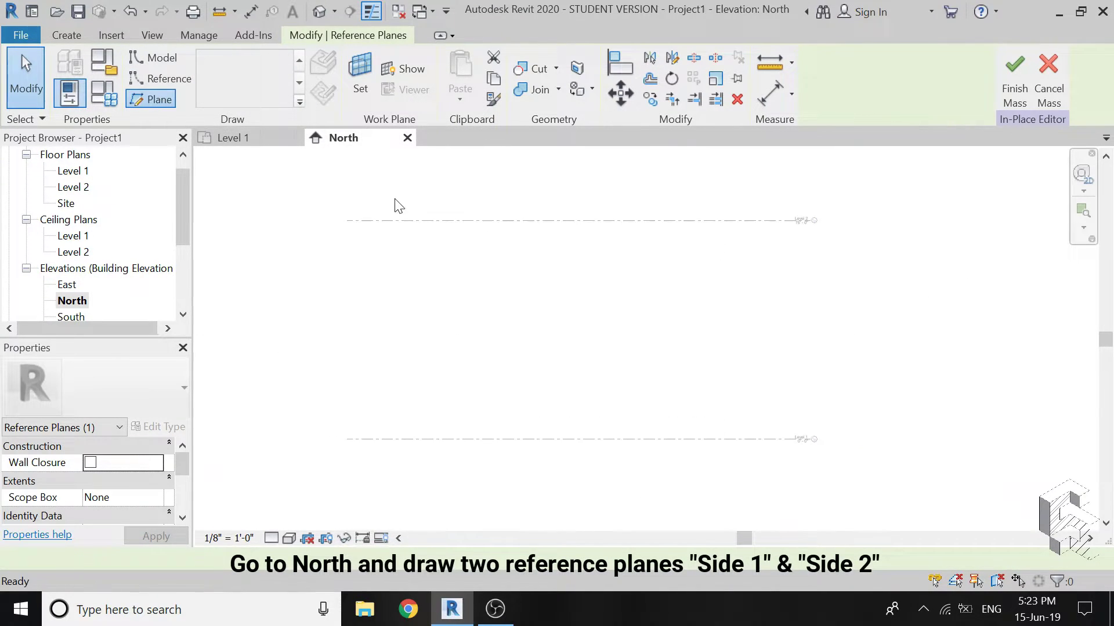
click(464, 189)
click(466, 467)
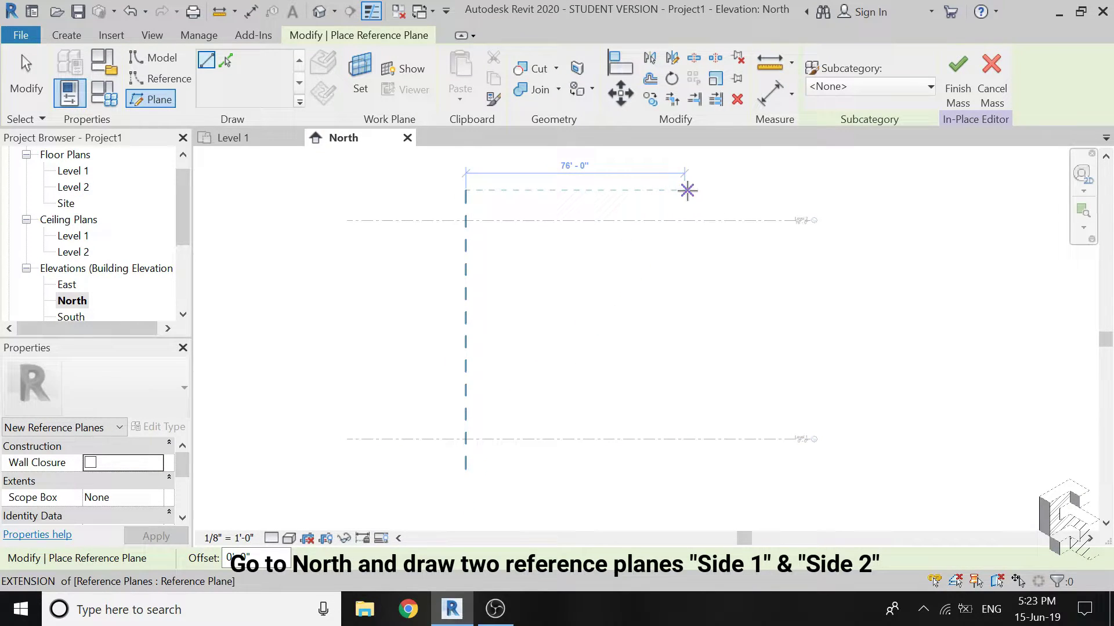
click(687, 190)
click(685, 468)
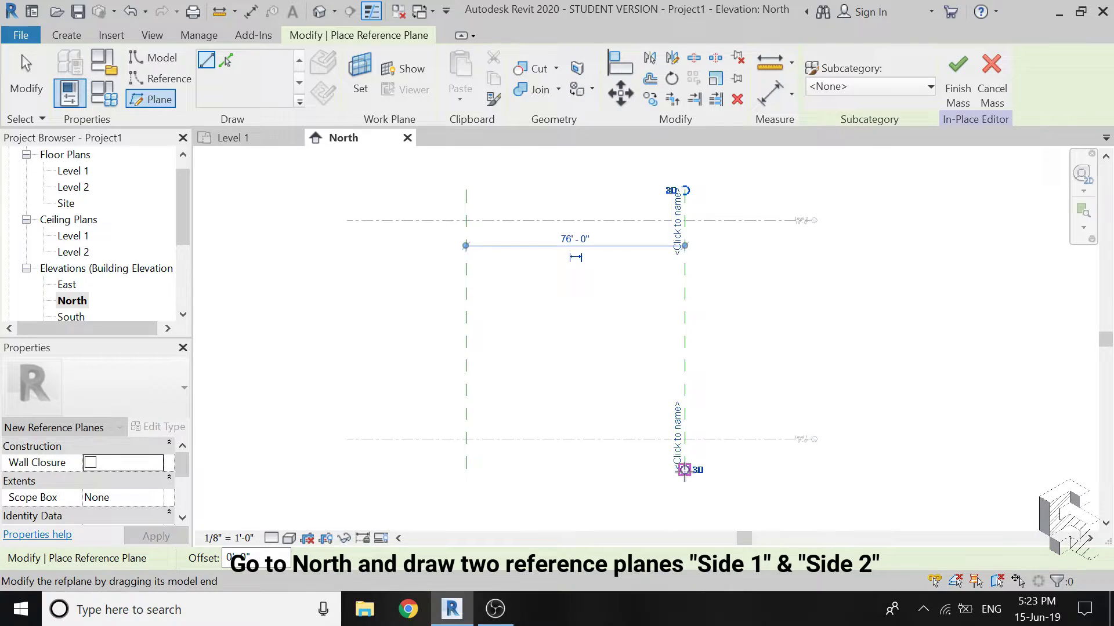
key(Escape)
key(Escape)
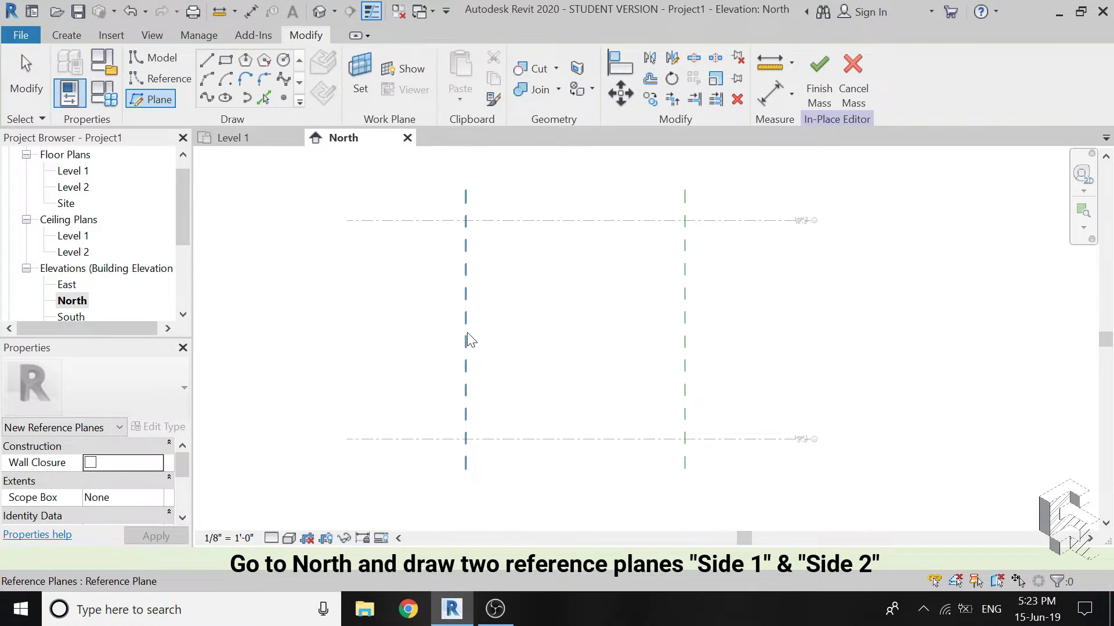
Name the left reference plane Side 1 and the right one Side 2
click(467, 340)
text(Side 1)
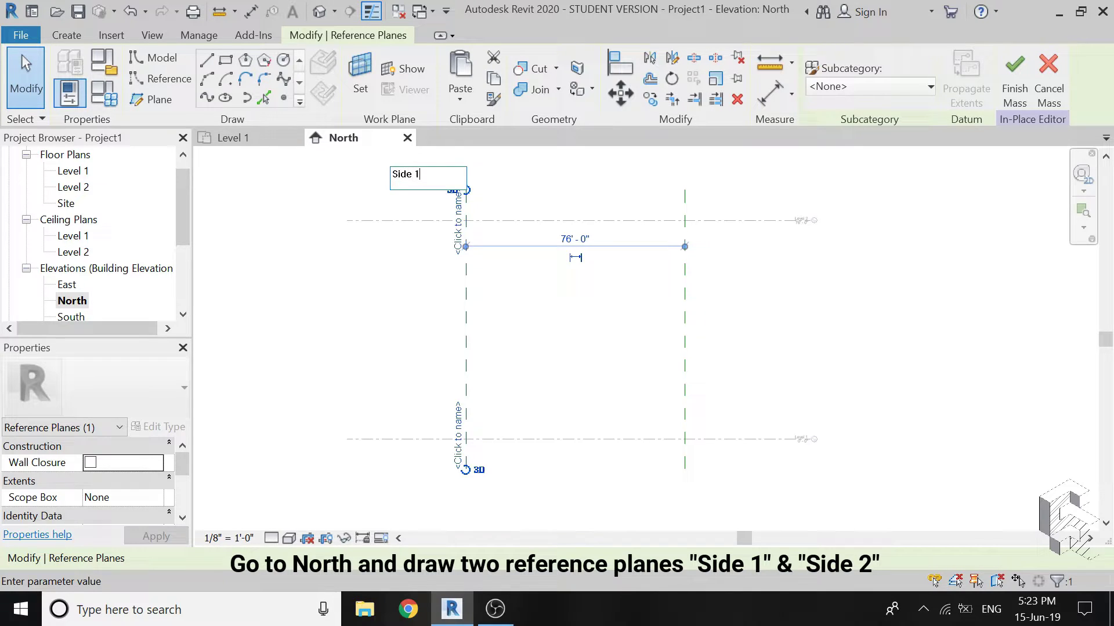
key(Return)
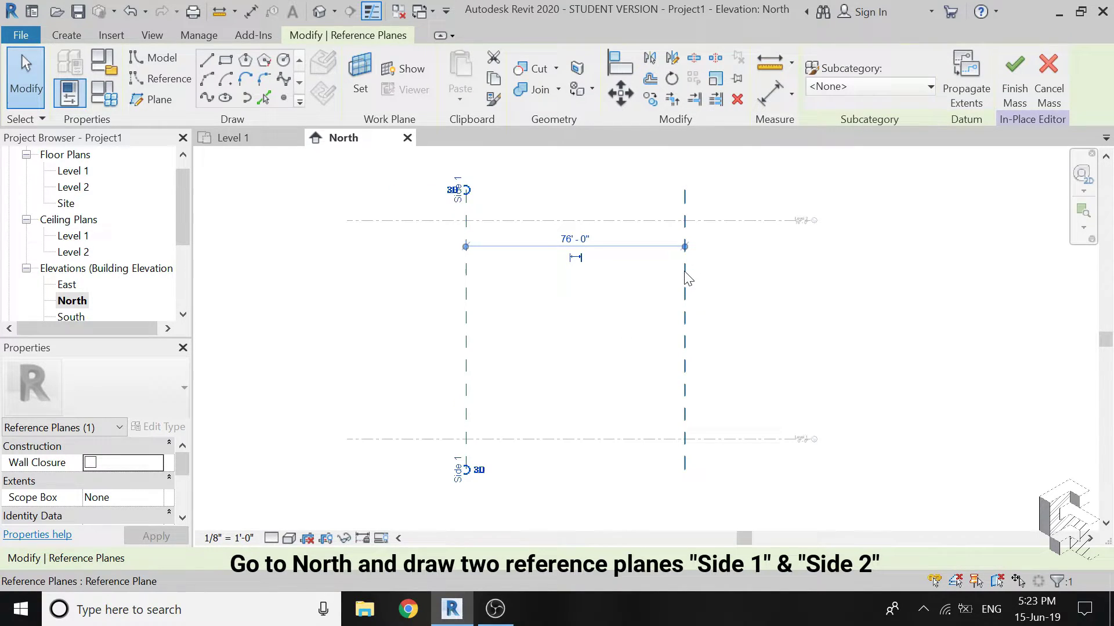
click(686, 277)
text(Side 2)
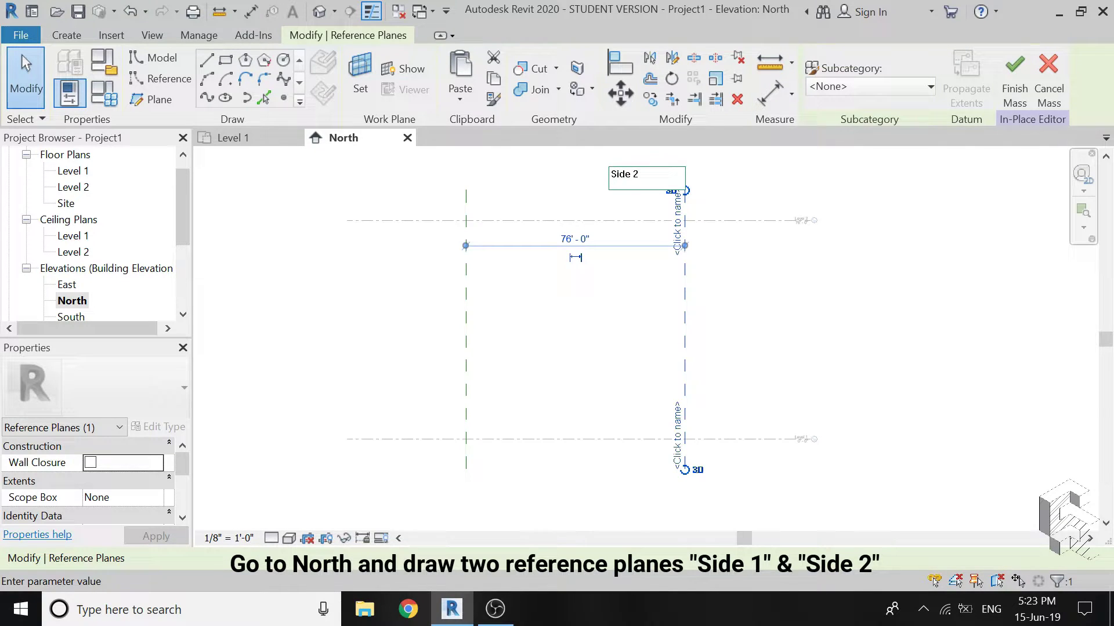
key(Return)
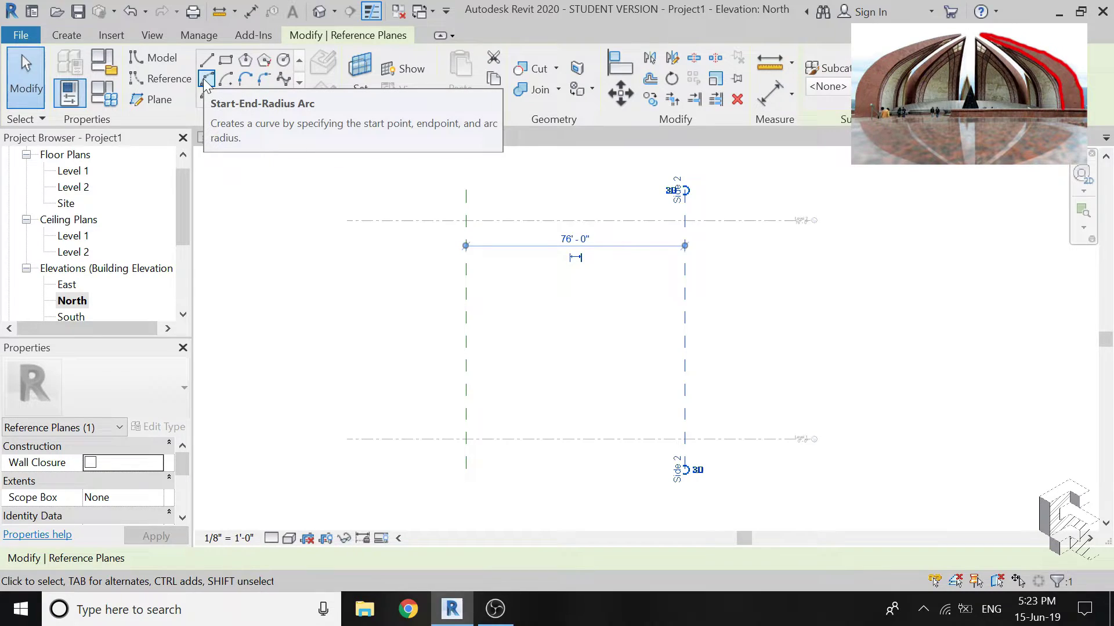
Set the Elevation reference plane as the work plane for a start-end-radius arc
click(206, 80)
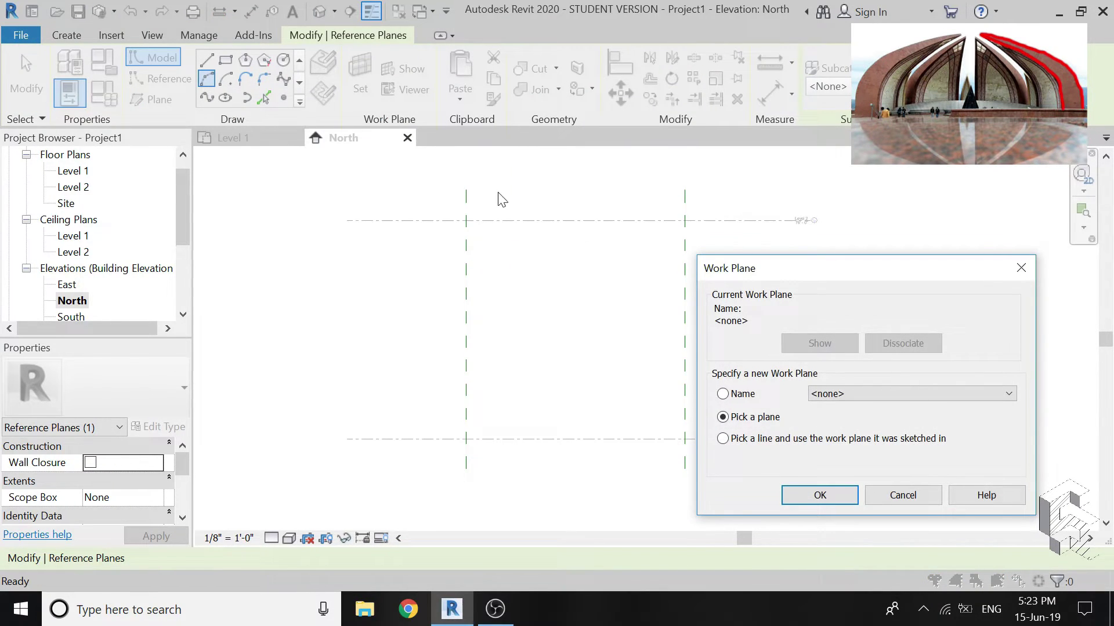
click(822, 397)
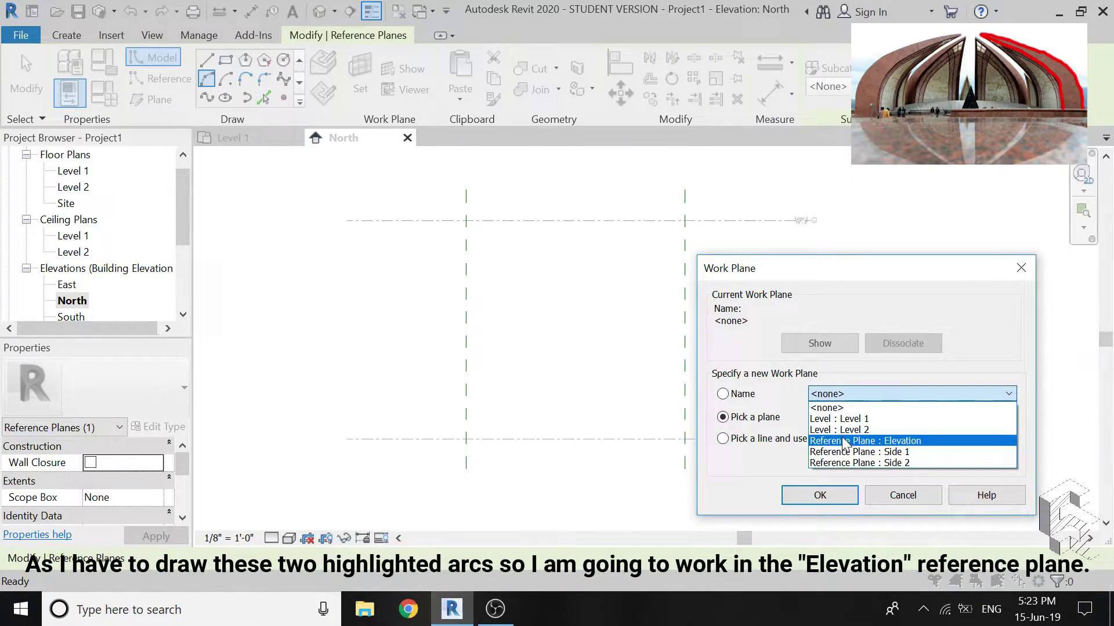
click(844, 441)
click(820, 497)
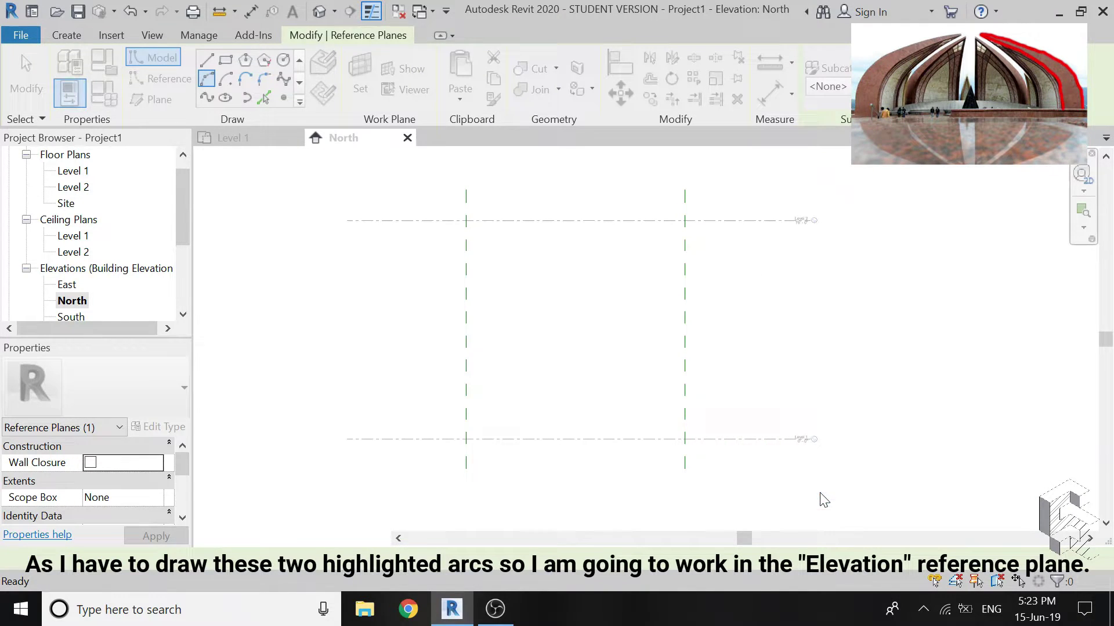
Draw the outer 76' radius arc from Side 1's top down to Side 2's base
click(466, 220)
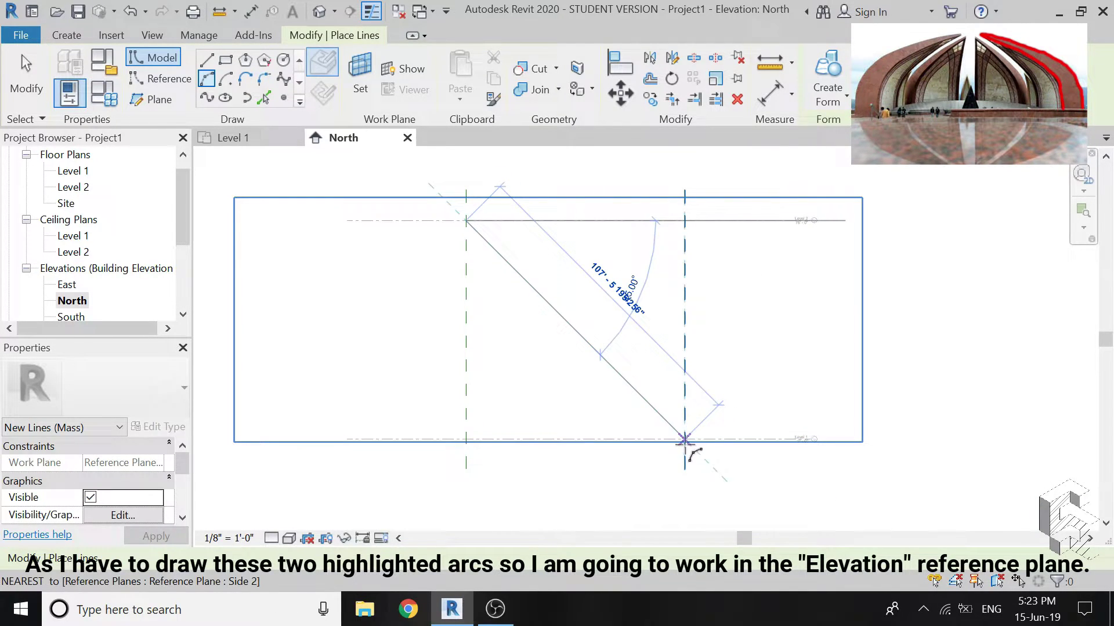
click(684, 441)
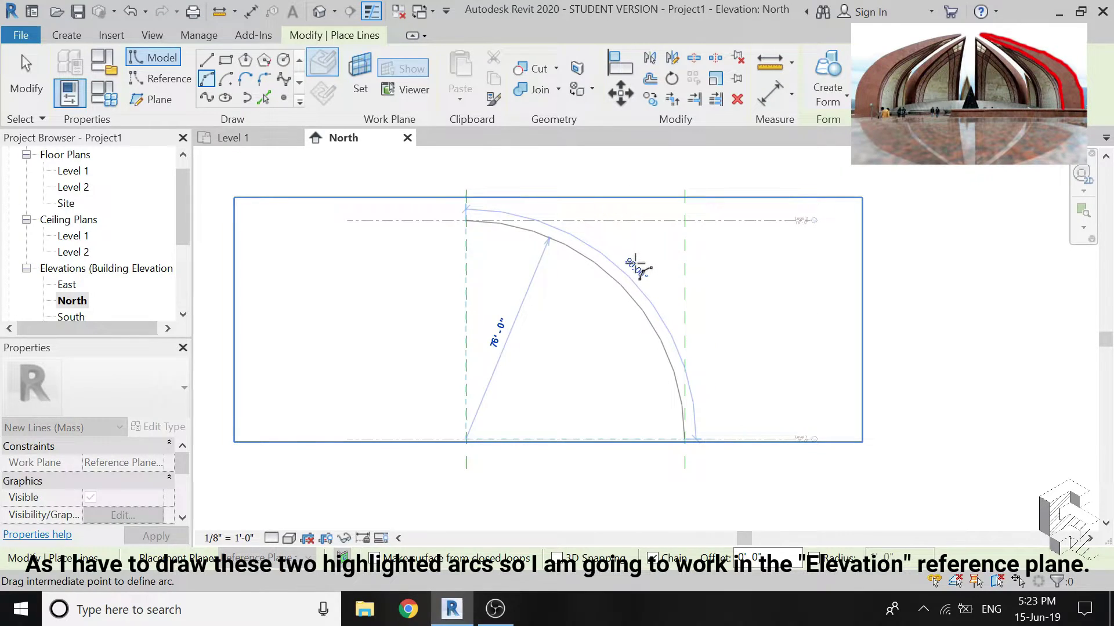
click(638, 266)
key(Escape)
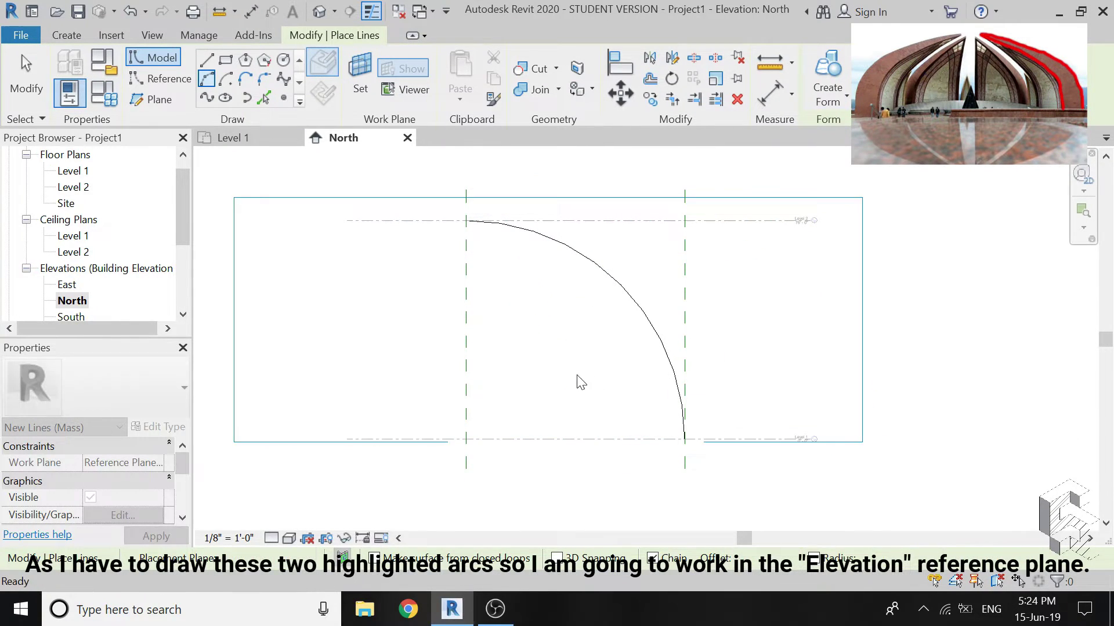
key(Escape)
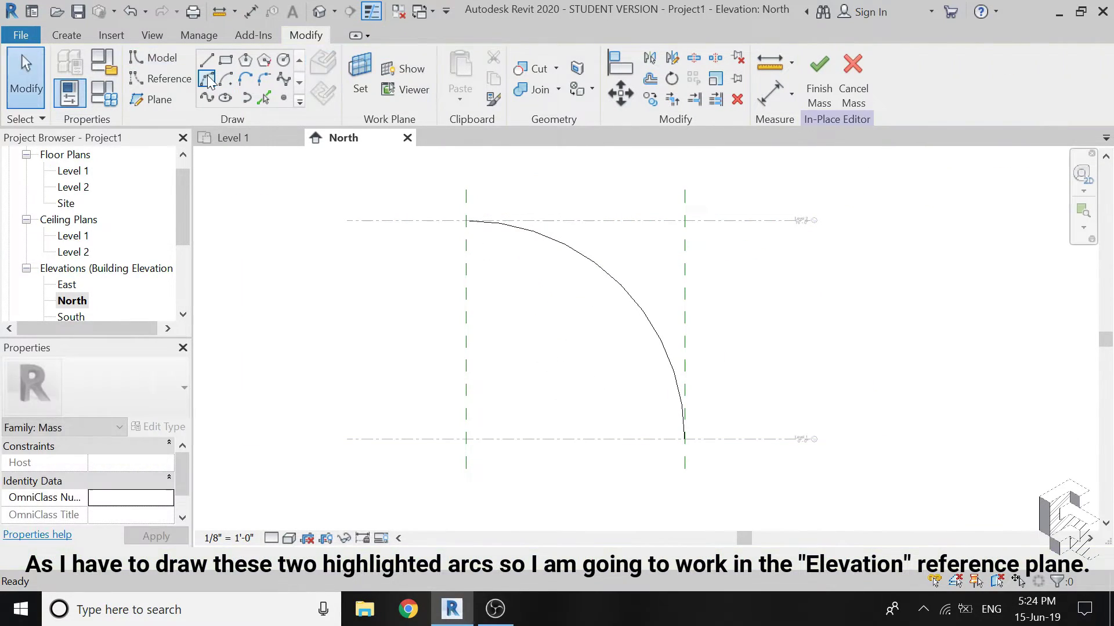
Draw an inner arc from beside the first arc's top to Level 1, just left of Side 2
click(207, 79)
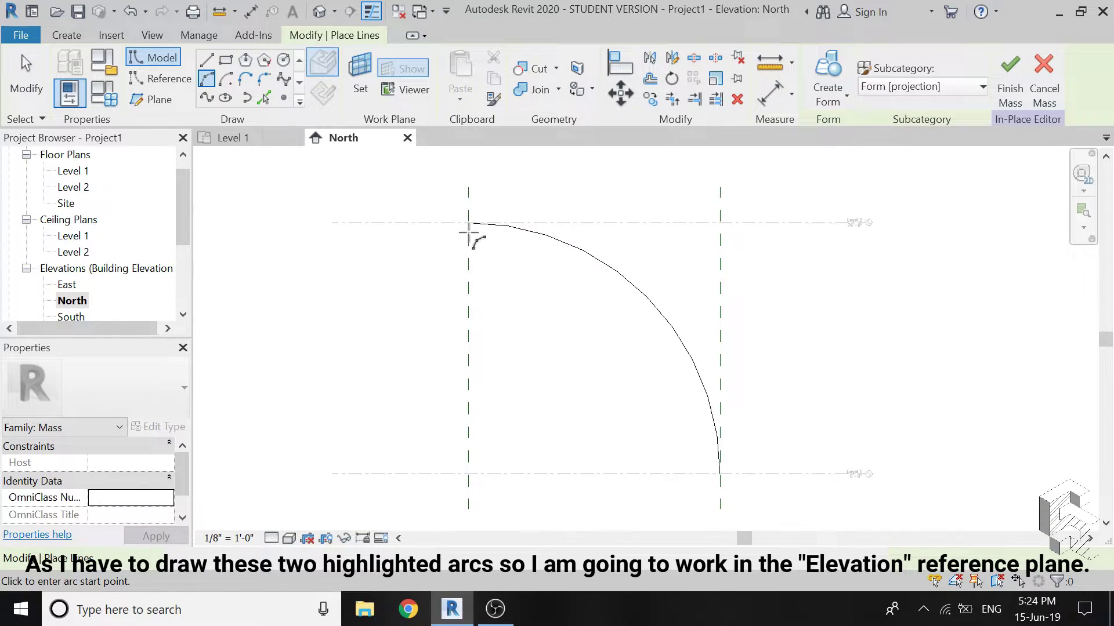
scroll(487, 240, up, 3)
scroll(510, 241, up, 2)
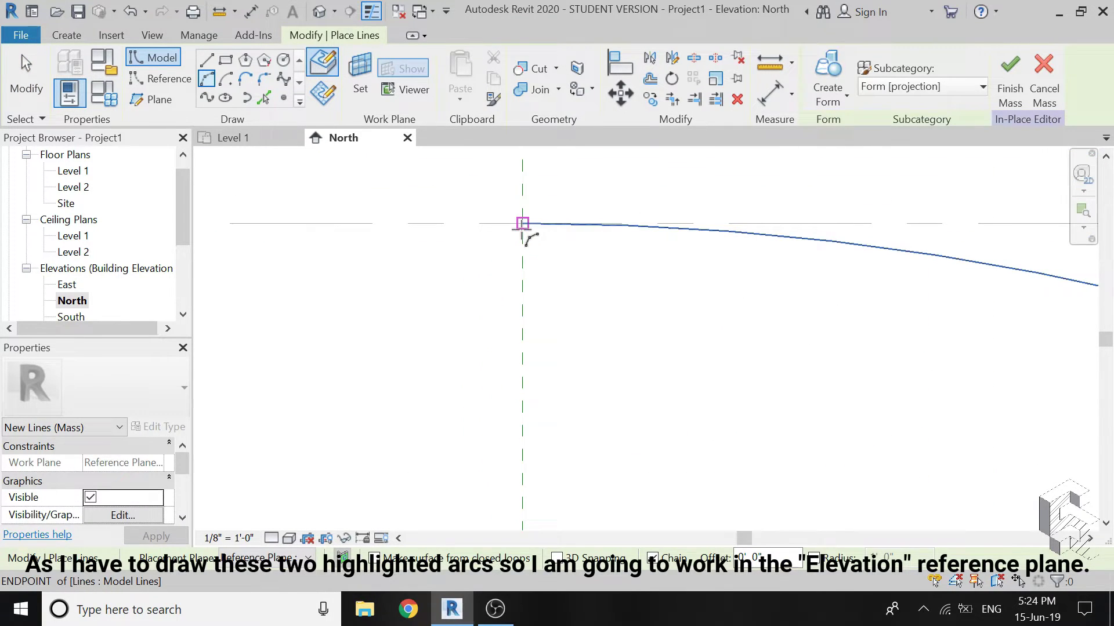
click(522, 225)
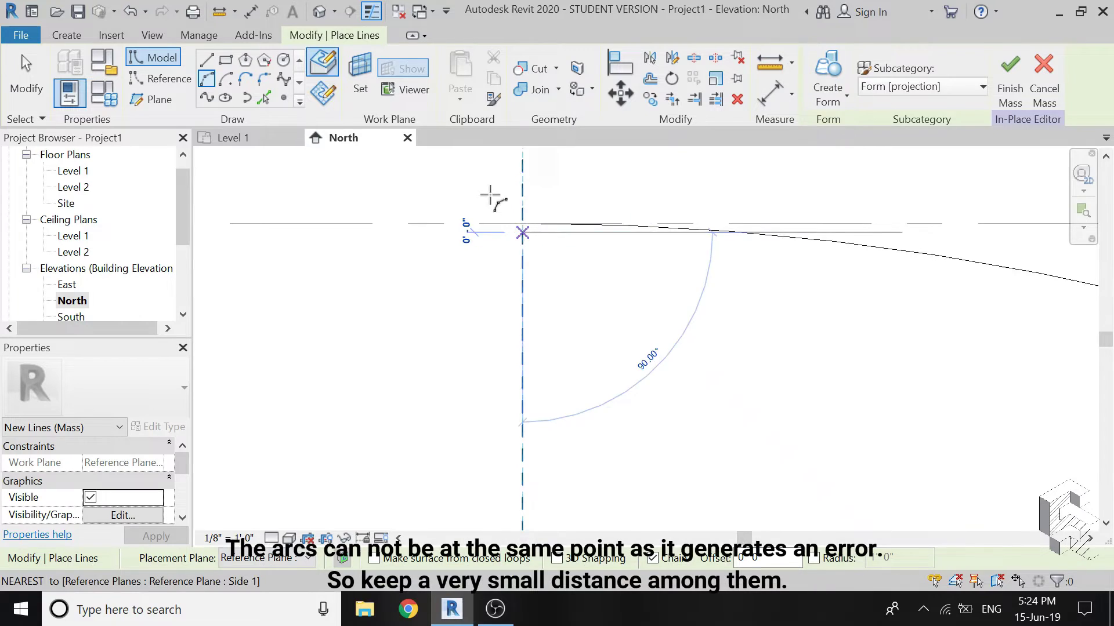
scroll(492, 199, down, 3)
scroll(488, 262, down, 3)
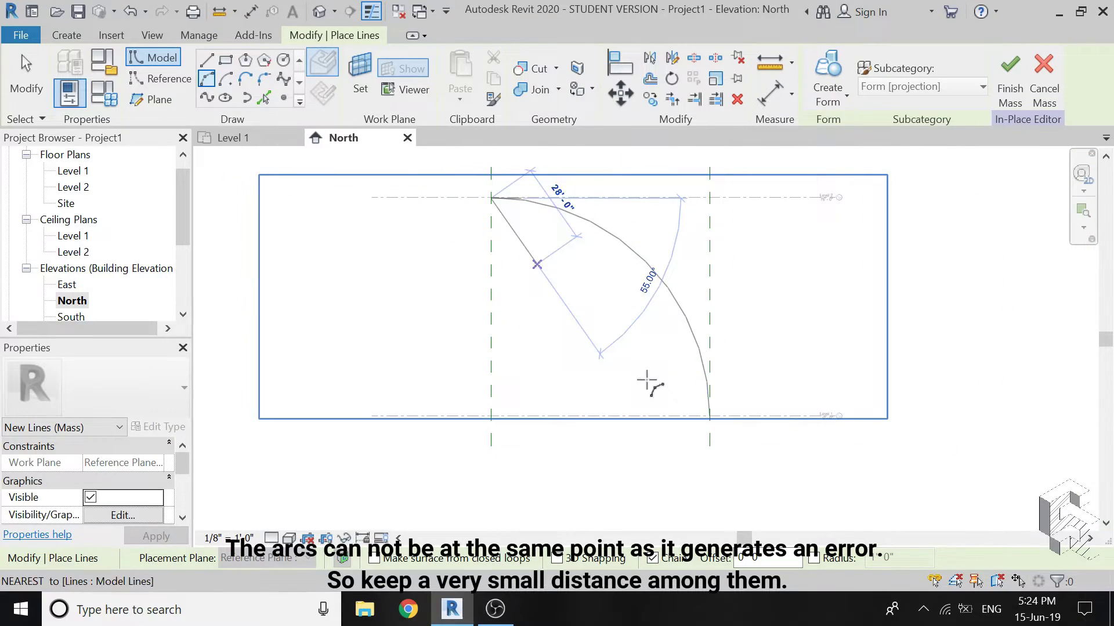
scroll(667, 402, up, 3)
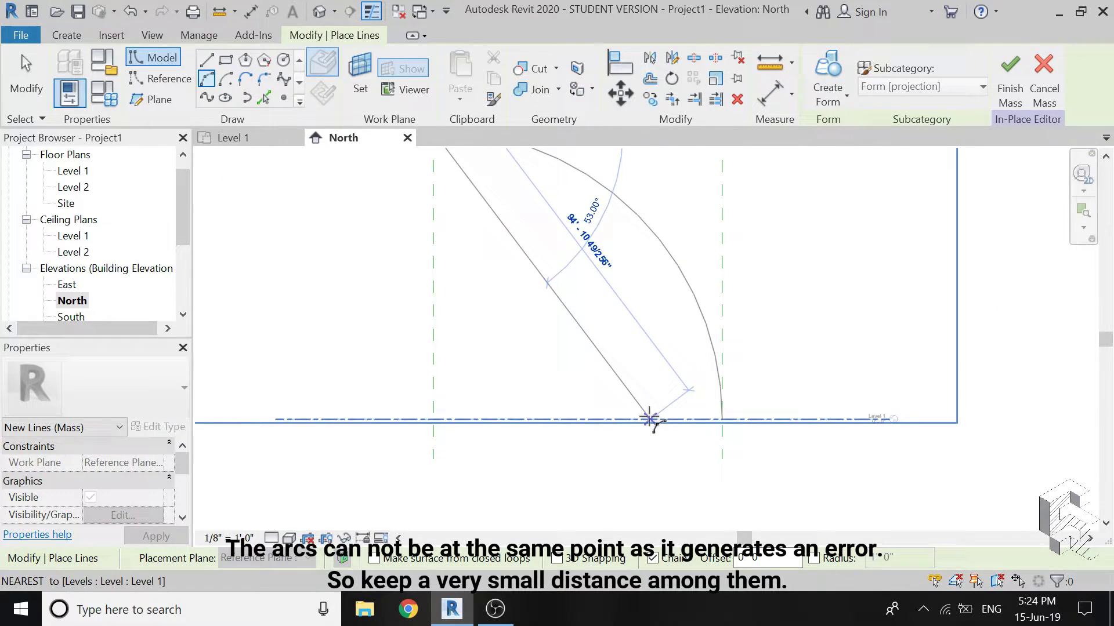
click(651, 421)
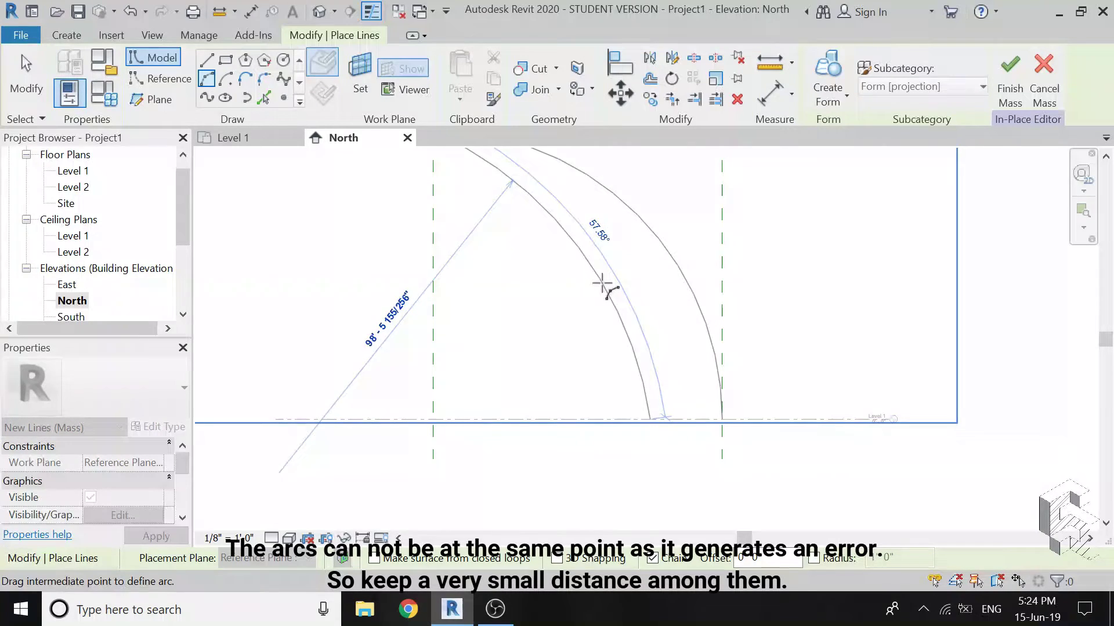
scroll(601, 279, down, 2)
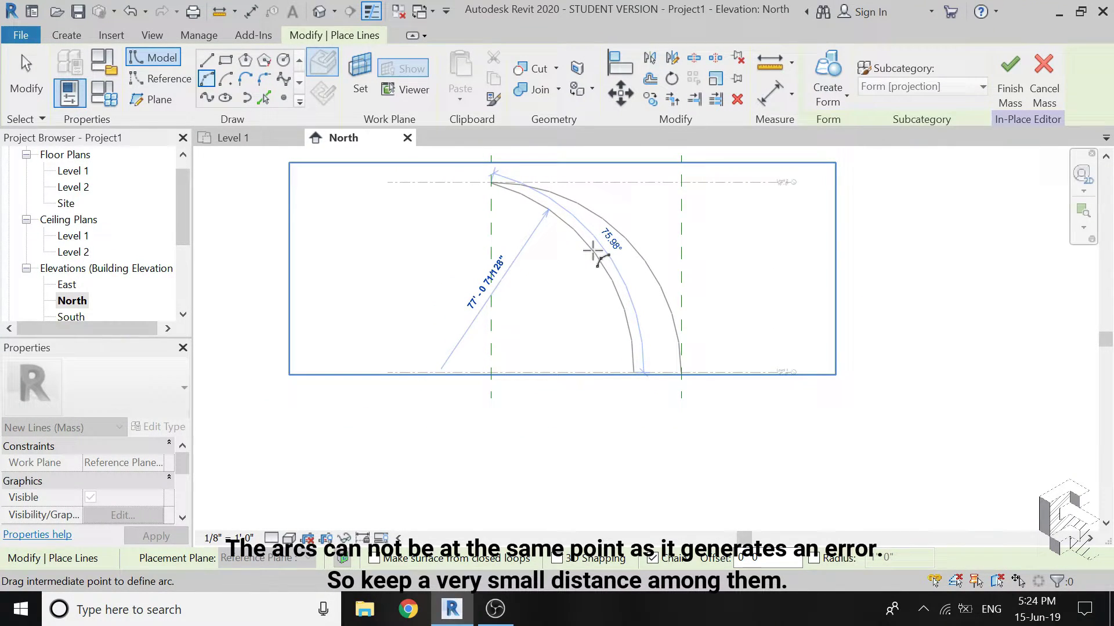
click(592, 329)
key(Escape)
key(Escape)
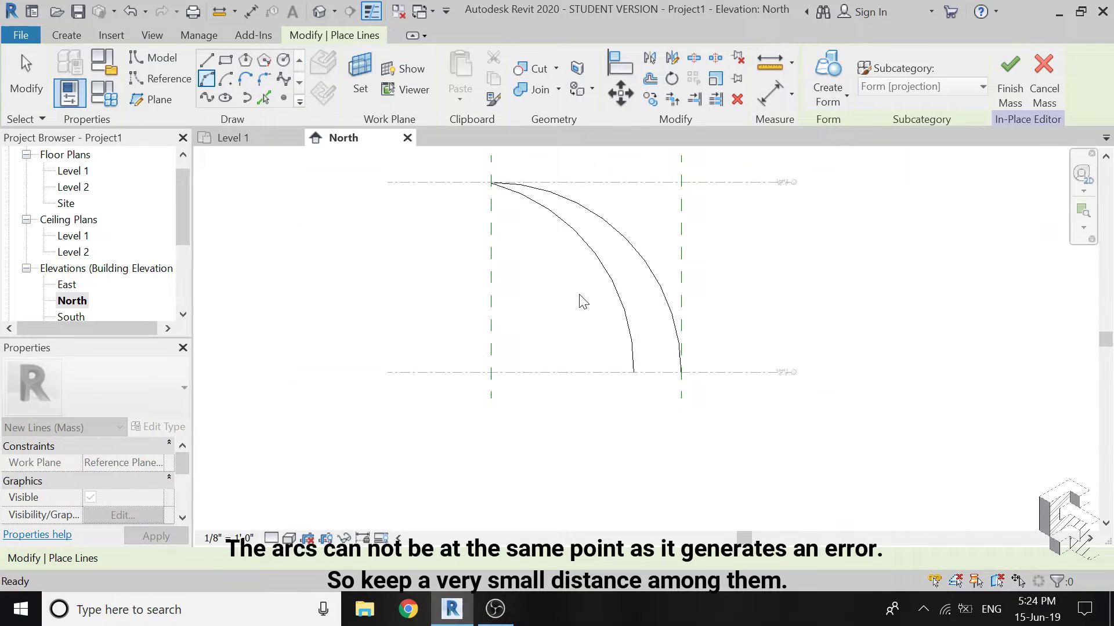
scroll(584, 232, down, 1)
scroll(609, 299, up, 1)
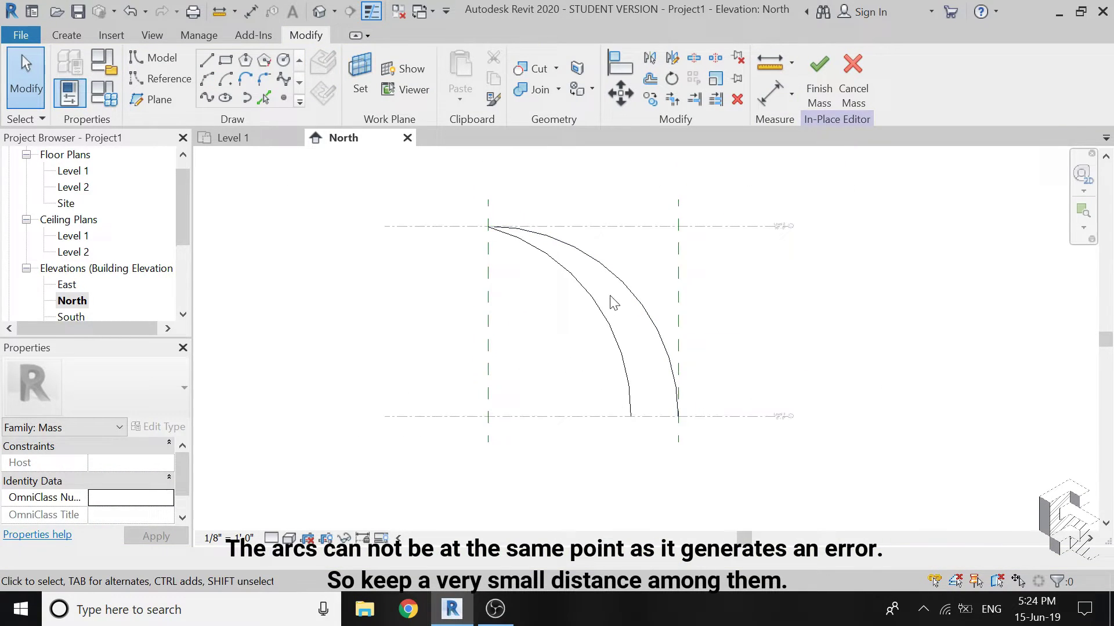
scroll(625, 300, up, 1)
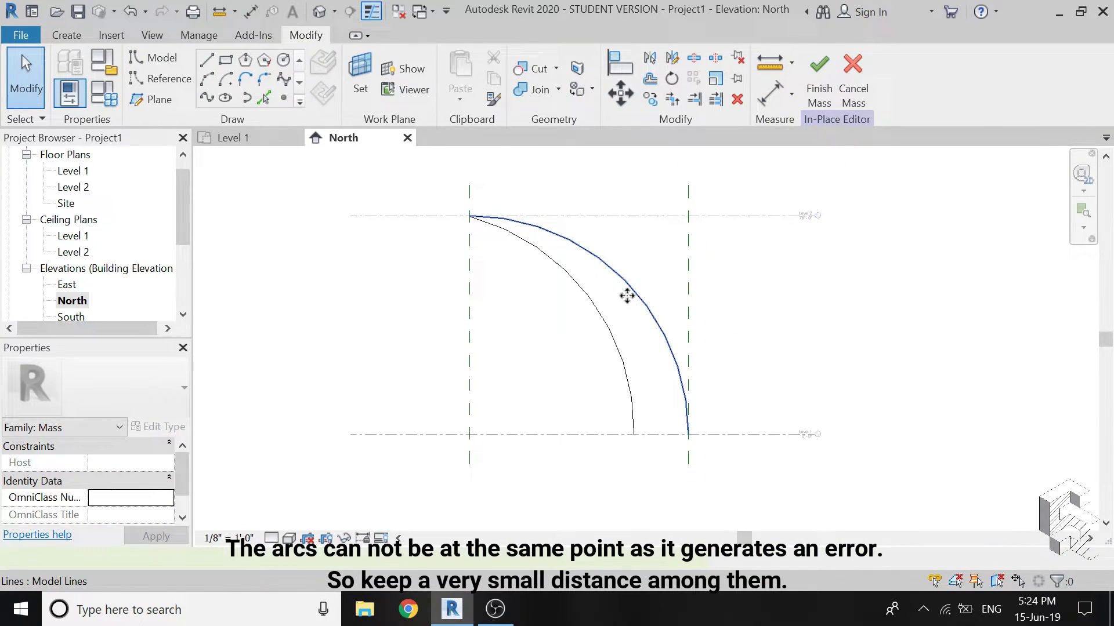
In the Level 2 plan, rotate a copy of both arcs 45° about Side 2's intersection
click(627, 296)
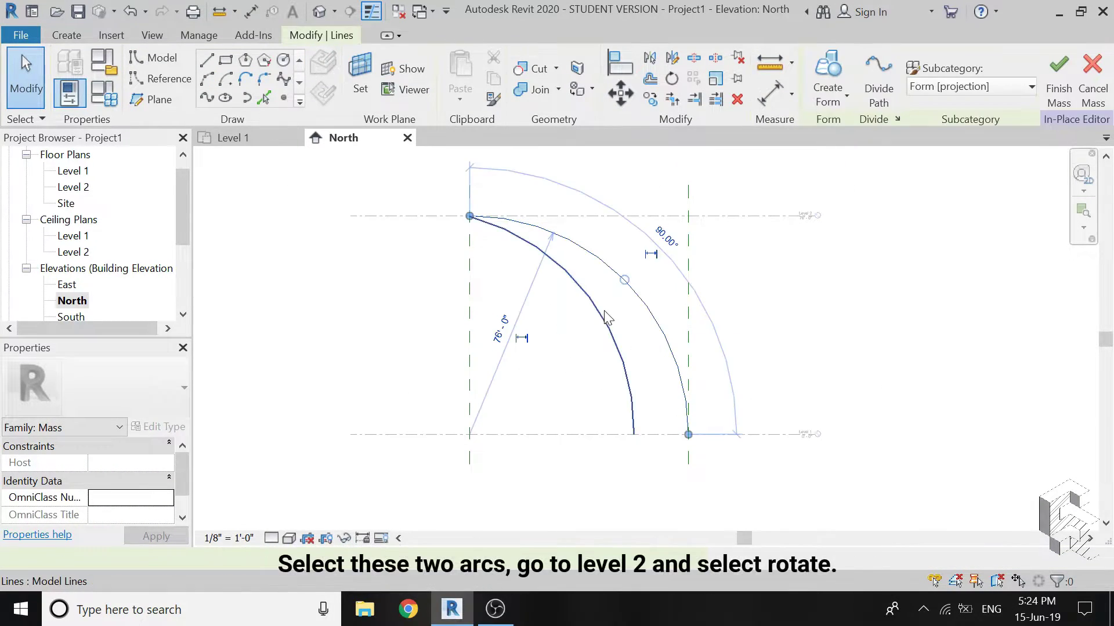
ctrl+click(570, 325)
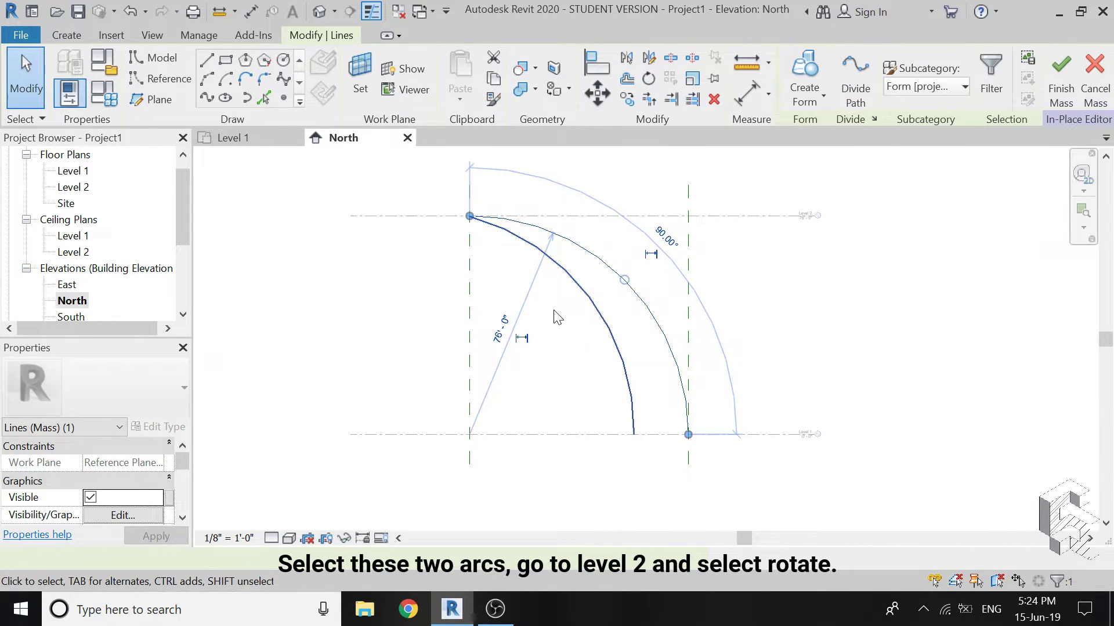
double_click(82, 187)
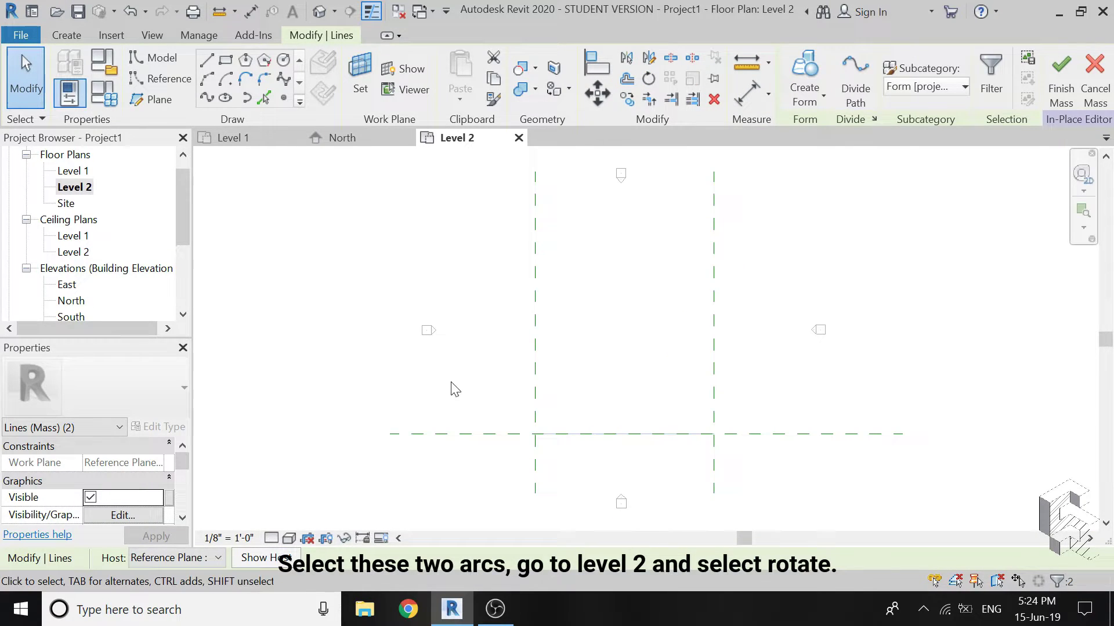
click(648, 80)
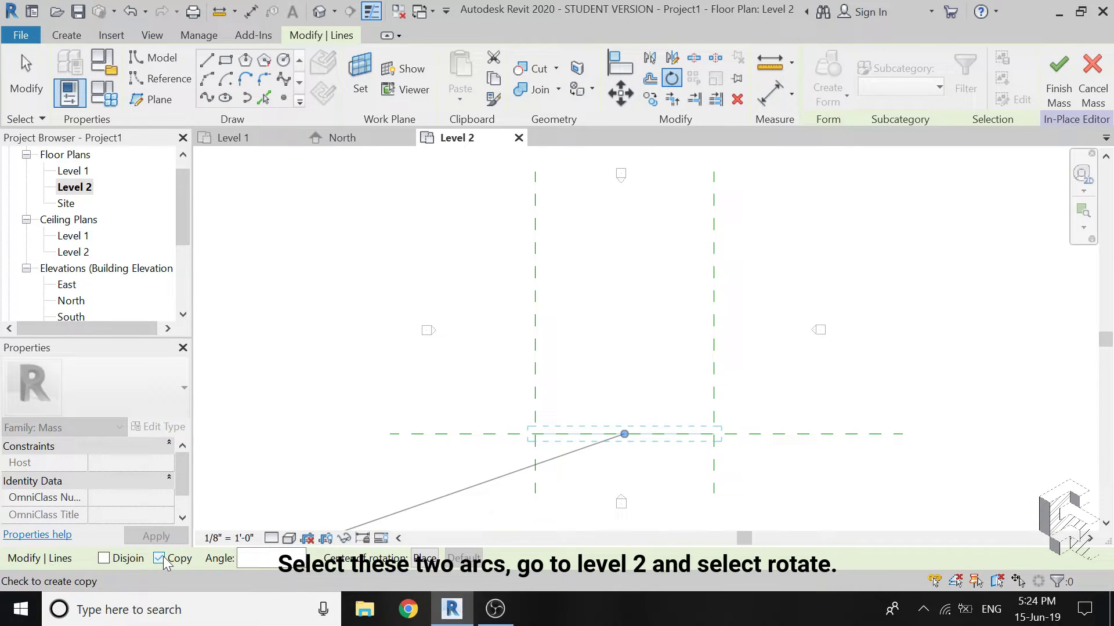
click(160, 560)
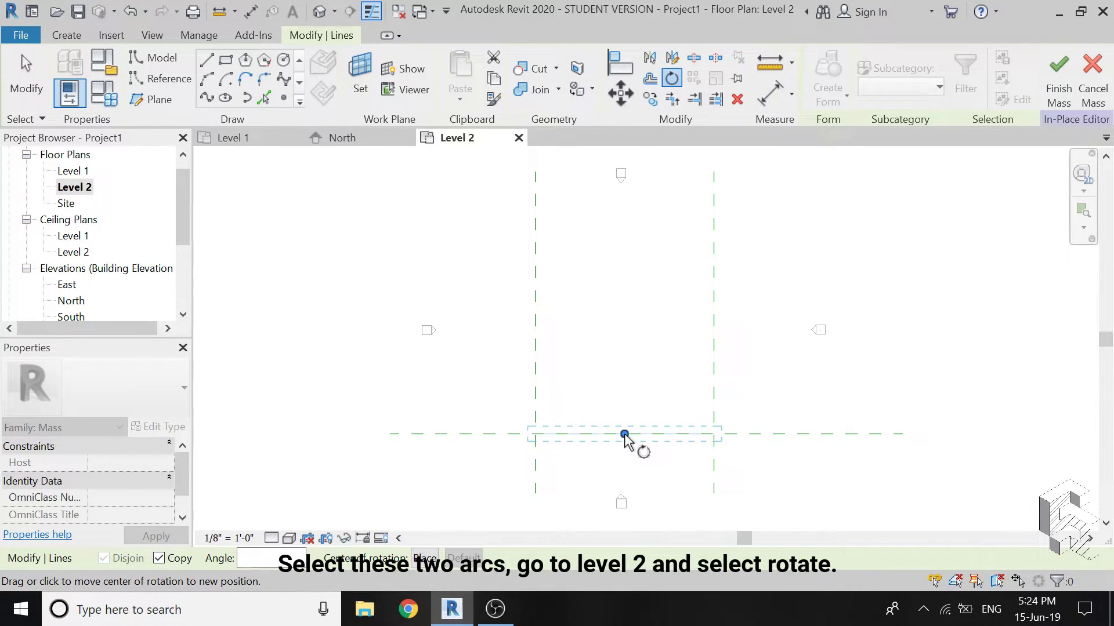
drag(624, 437, 714, 434)
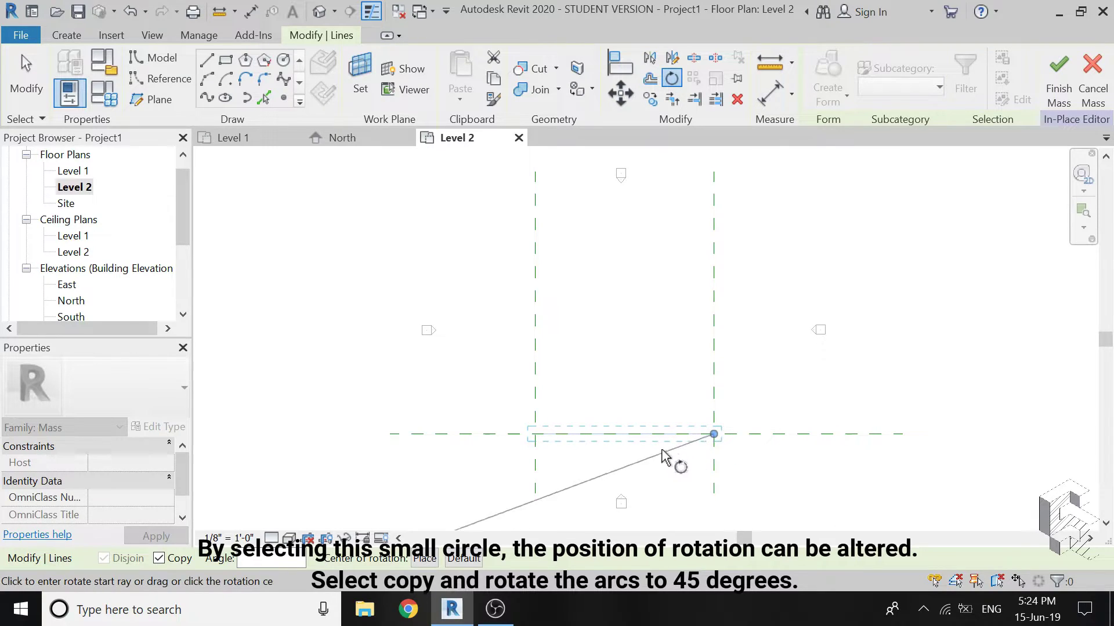
click(563, 410)
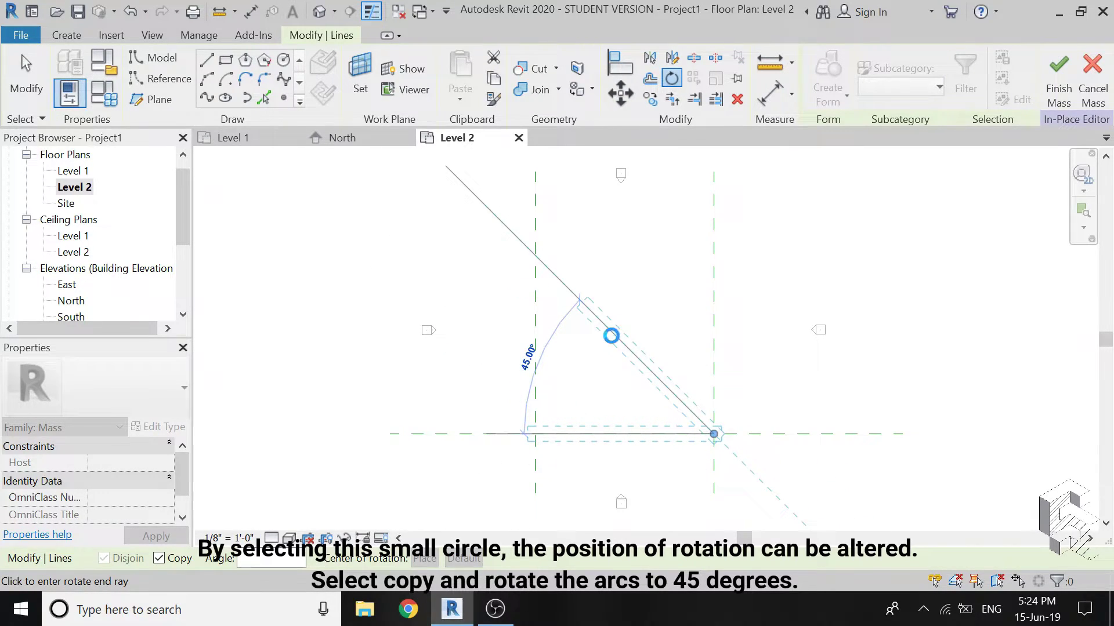
click(578, 301)
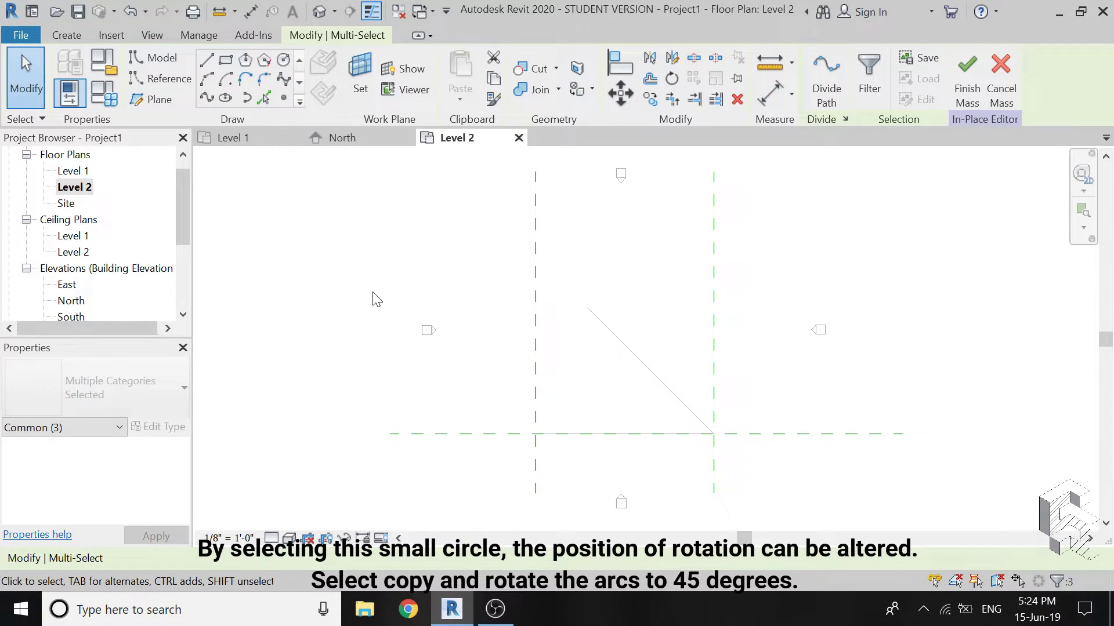
key(Escape)
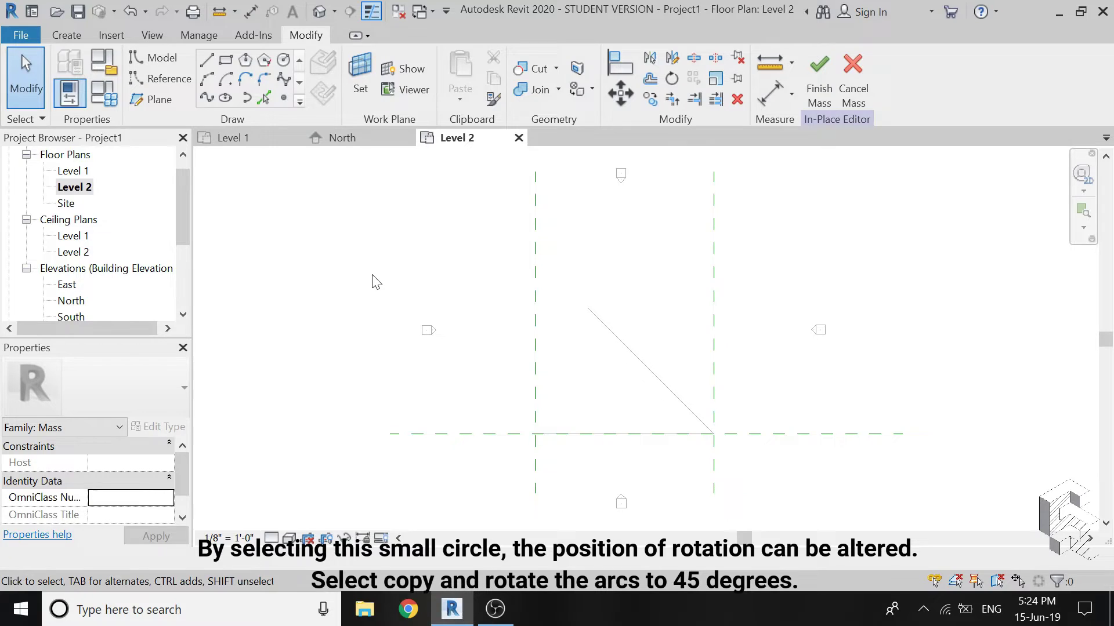
scroll(97, 317, down, 2)
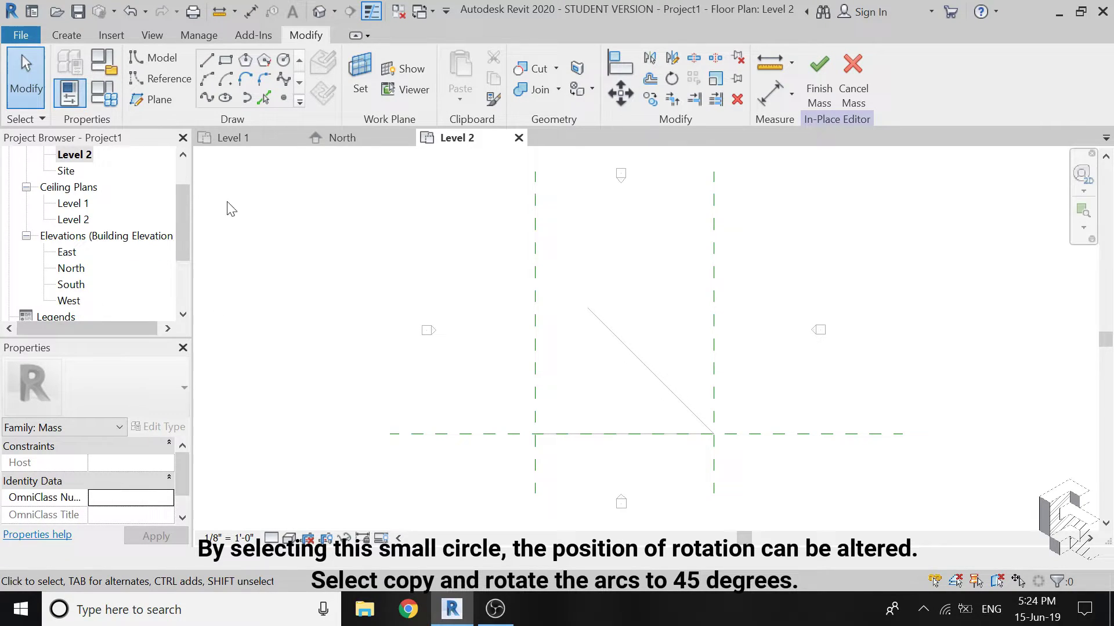
In the 3D view, nudge the arc at the shared top point slightly apart
click(322, 12)
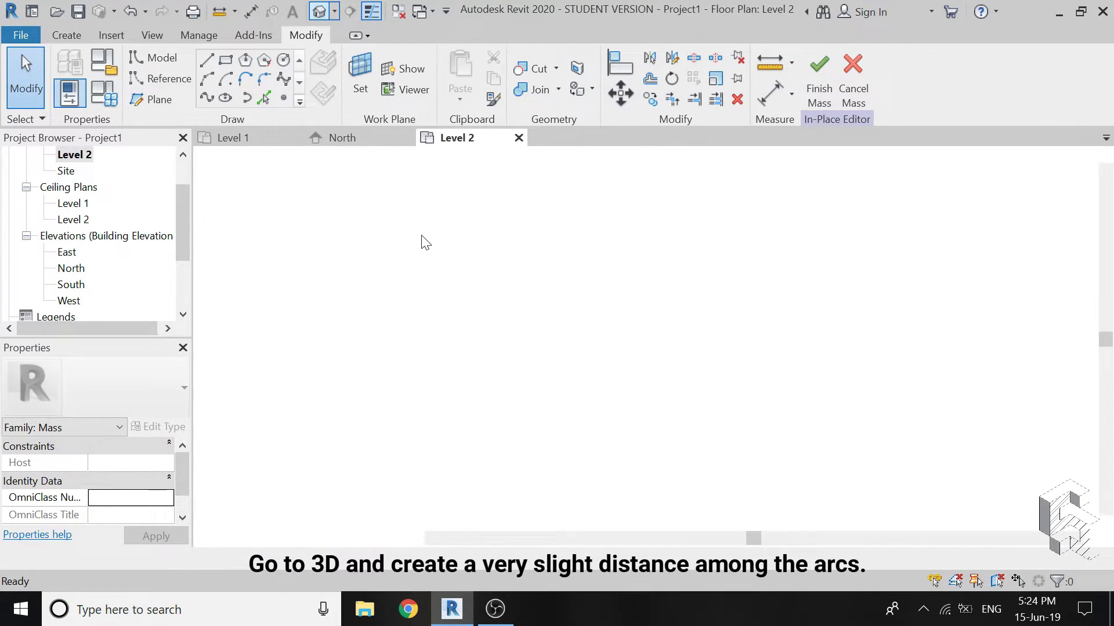
scroll(708, 374, up, 2)
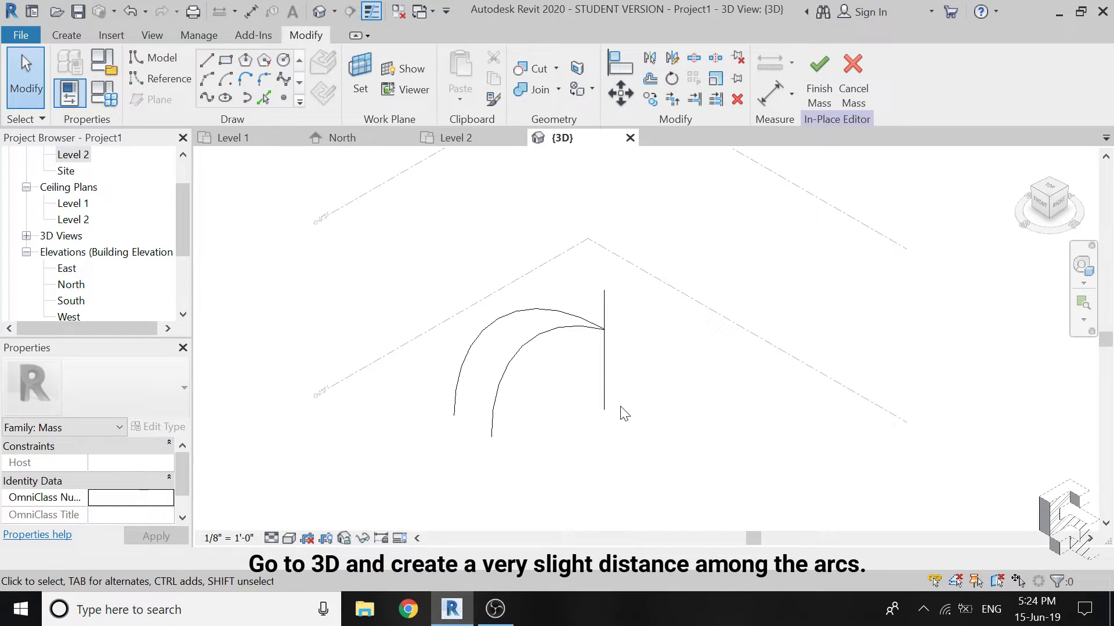
click(1082, 265)
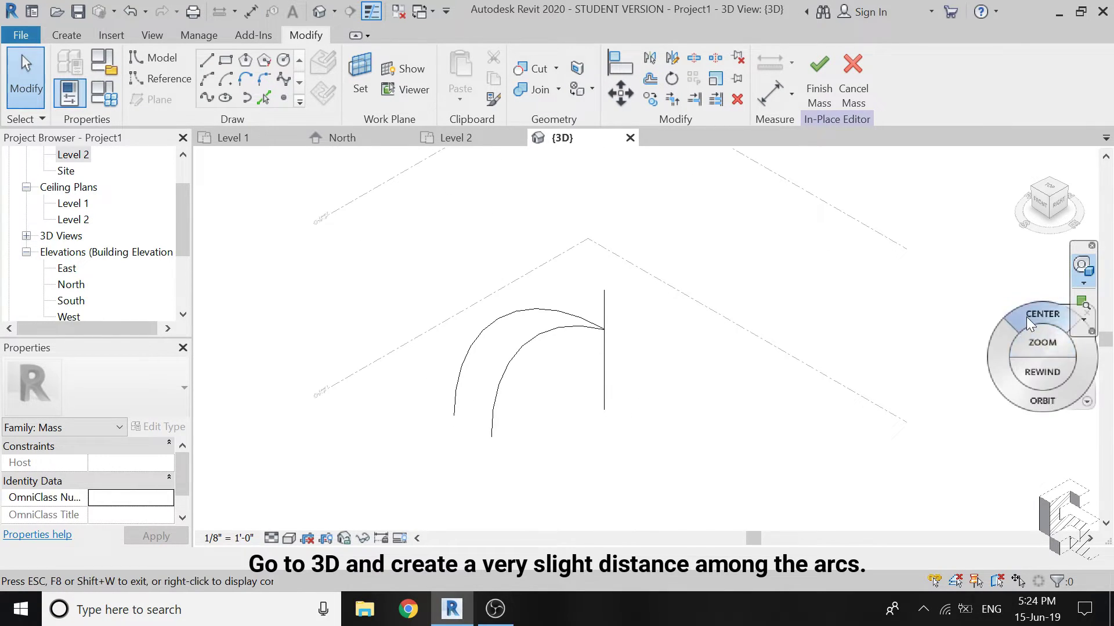
mouse_move(1042, 316)
mouse_down()
mouse_move(561, 461)
mouse_move(483, 423)
mouse_move(478, 438)
mouse_move(557, 438)
mouse_move(348, 446)
mouse_move(352, 409)
mouse_up()
key(Escape)
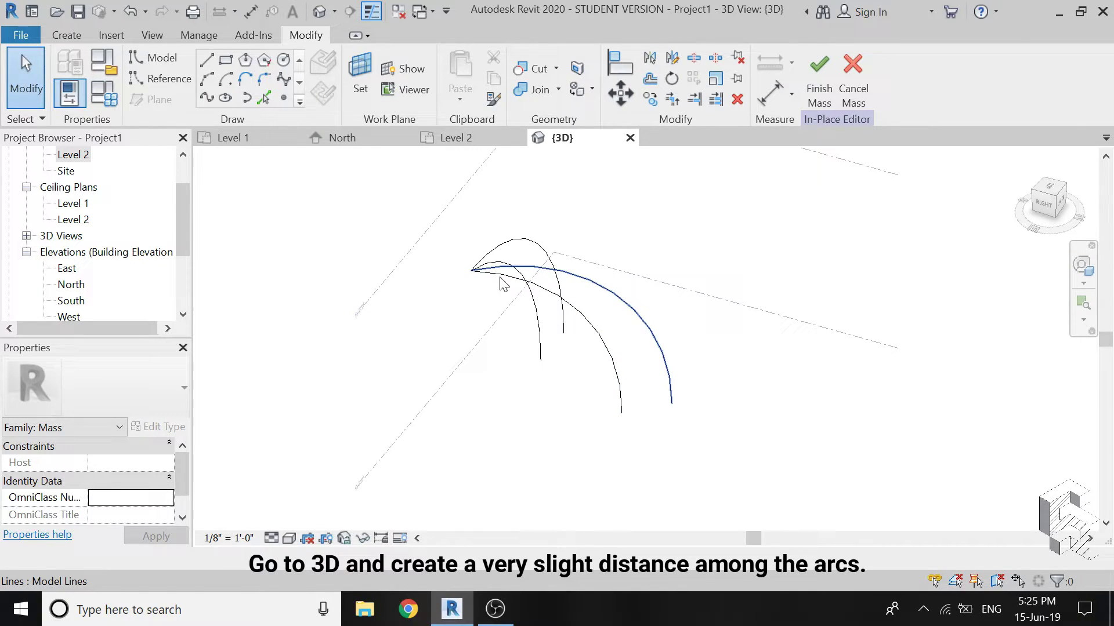
mouse_move(502, 278)
shift+middle_down()
mouse_move(488, 276)
mouse_move(508, 297)
shift+middle_up()
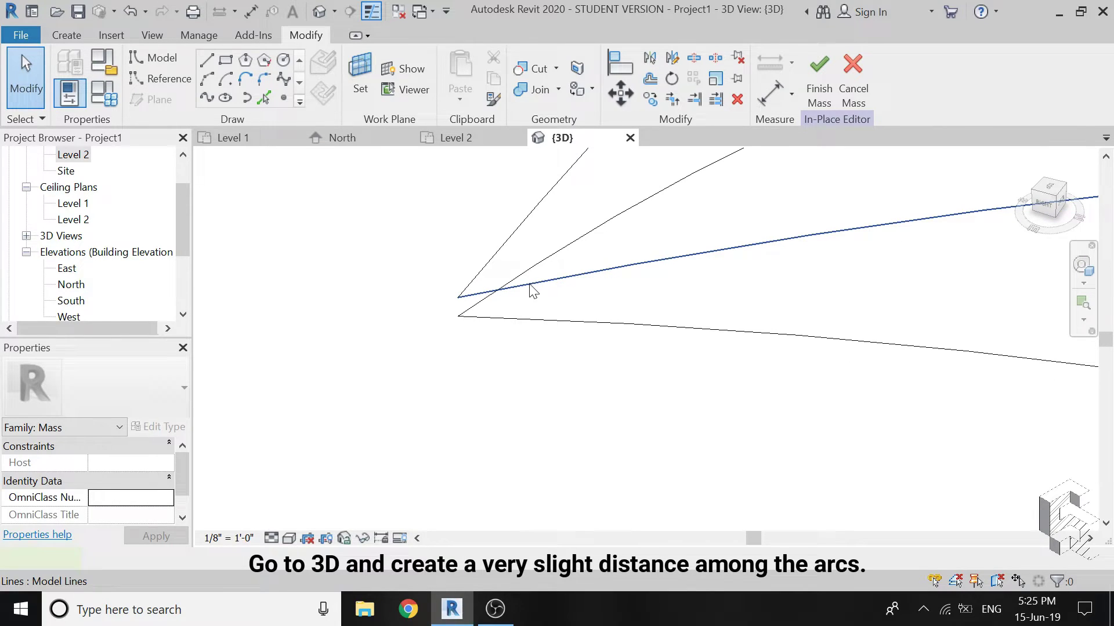
click(532, 291)
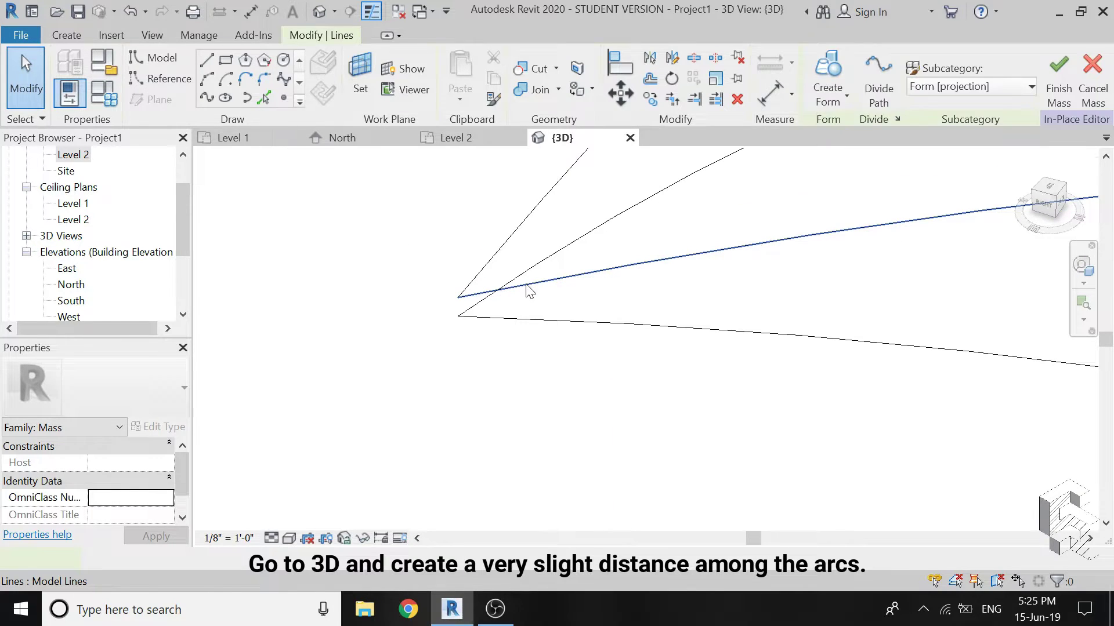
click(619, 96)
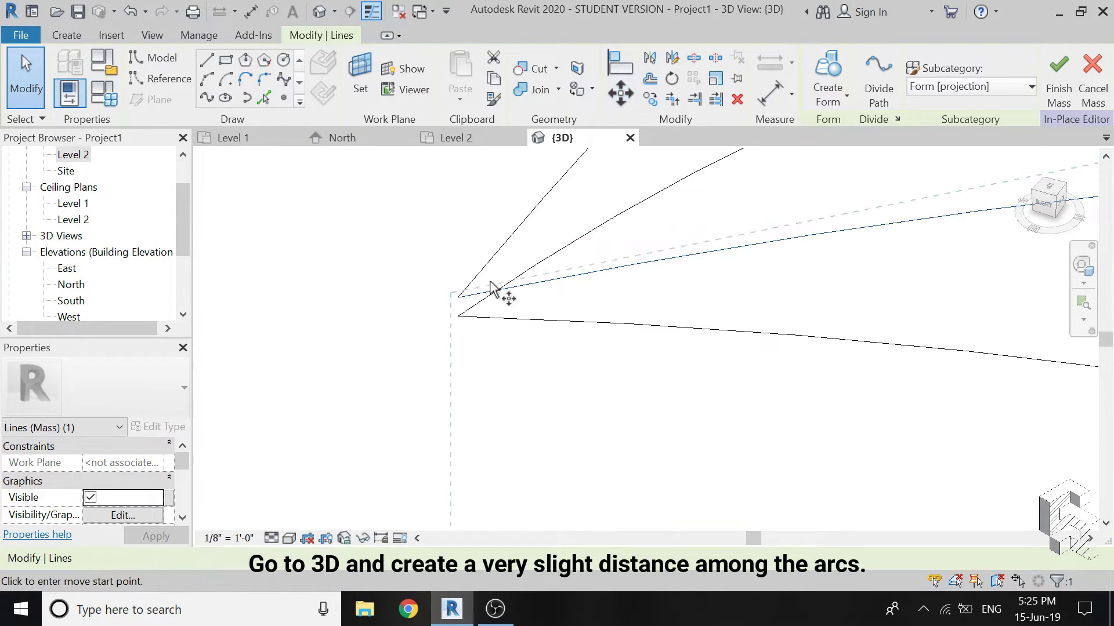
click(458, 296)
click(475, 331)
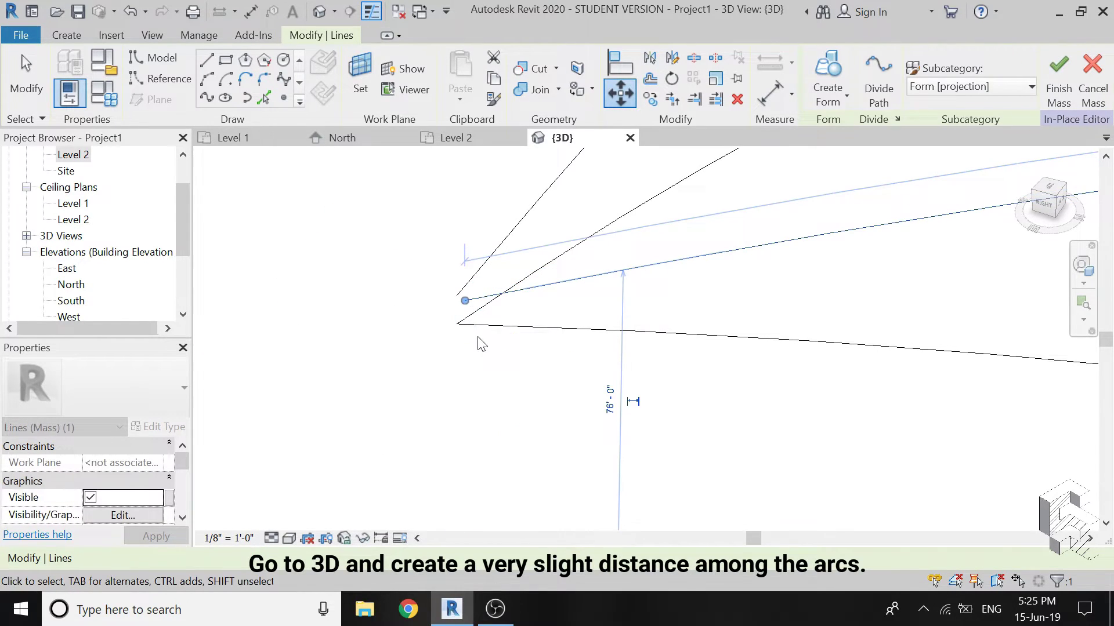
Undo the nudge, move the arc slightly from its endpoint again, and select the top arc
shift+middle_drag(479, 340, 415, 300)
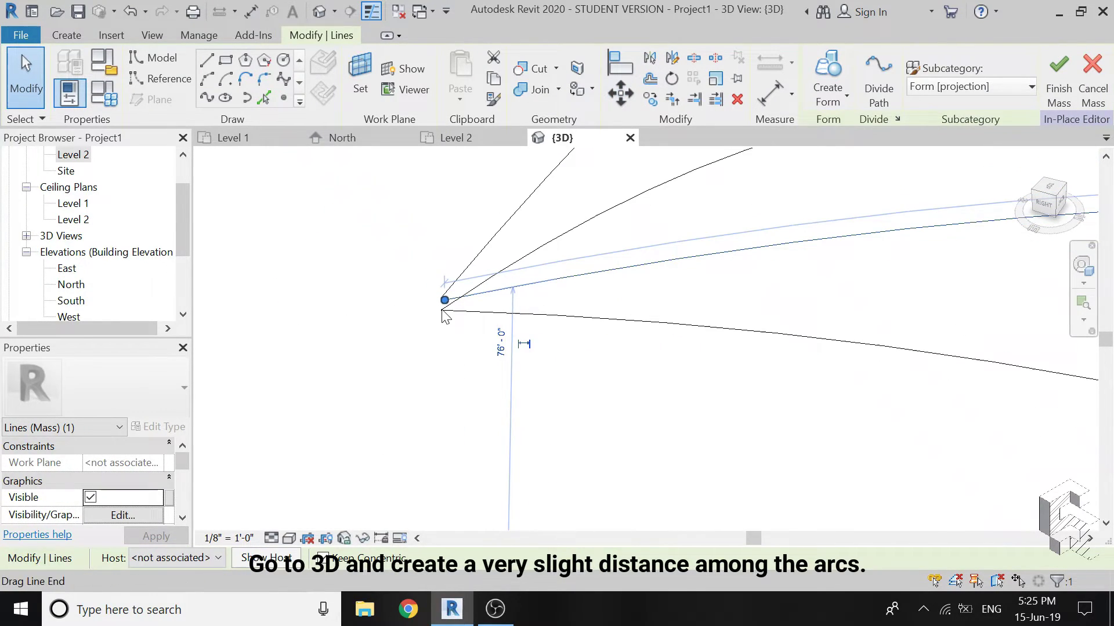
key(ctrl+z)
drag(451, 318, 435, 309)
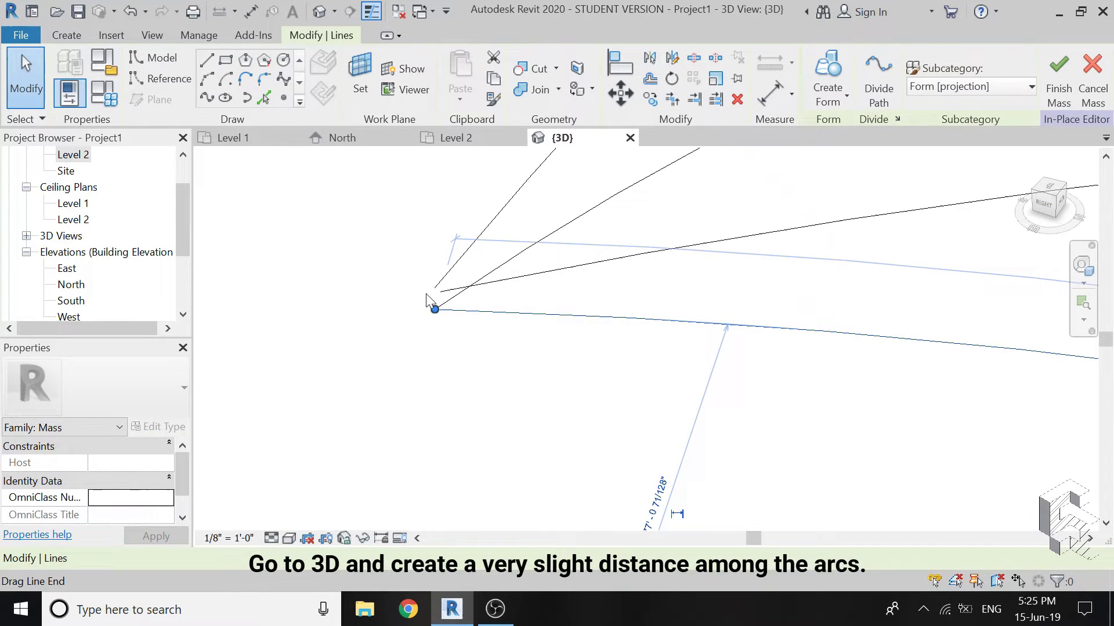
click(612, 98)
click(437, 311)
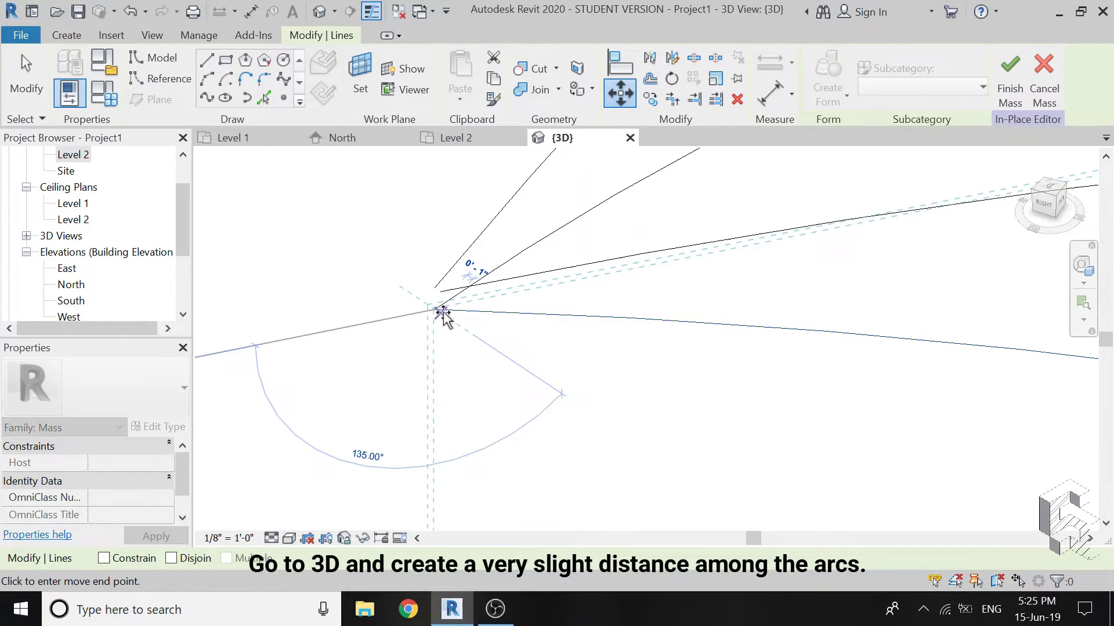
click(394, 322)
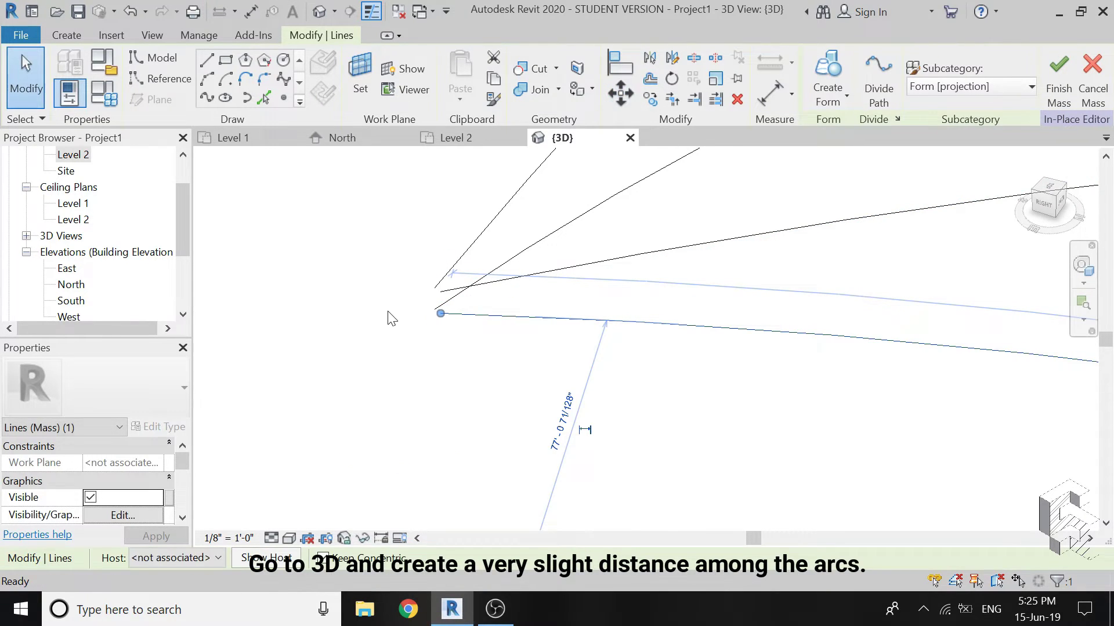
key(Escape)
scroll(393, 305, down, 3)
mouse_move(391, 303)
shift+middle_down()
mouse_move(423, 262)
mouse_move(478, 304)
shift+middle_up()
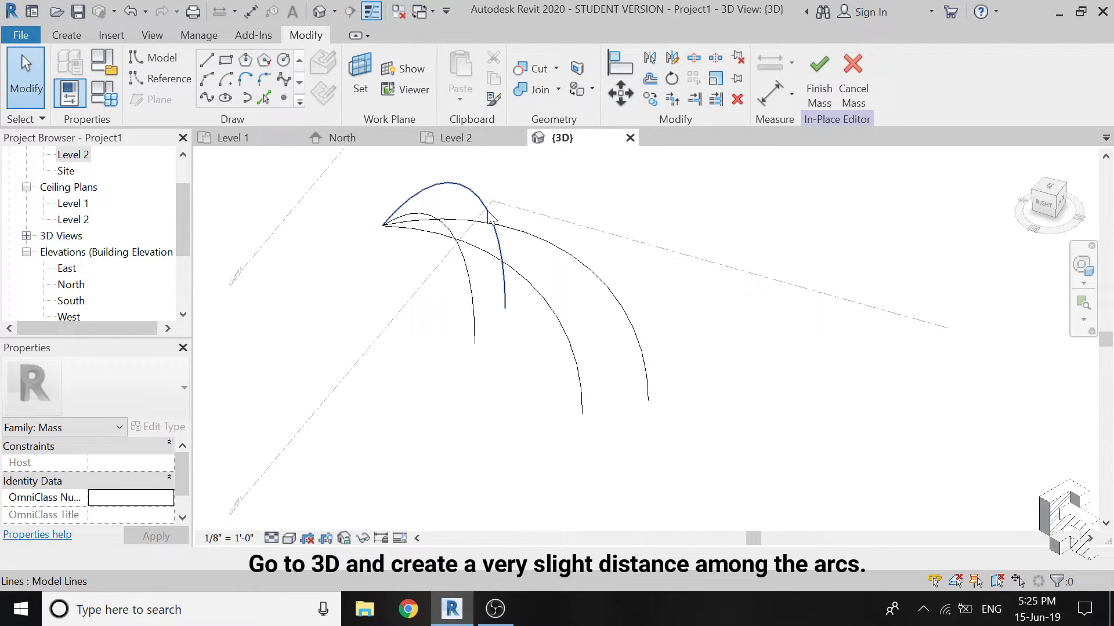
click(492, 223)
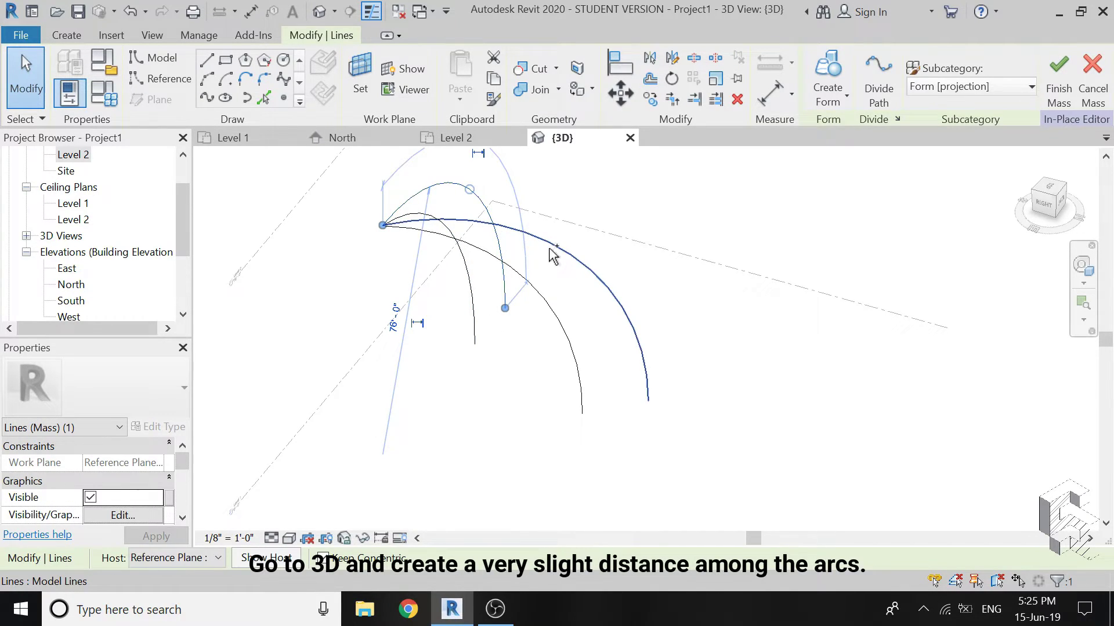
Create surface forms between the selected pairs of arcs
ctrl+click(523, 261)
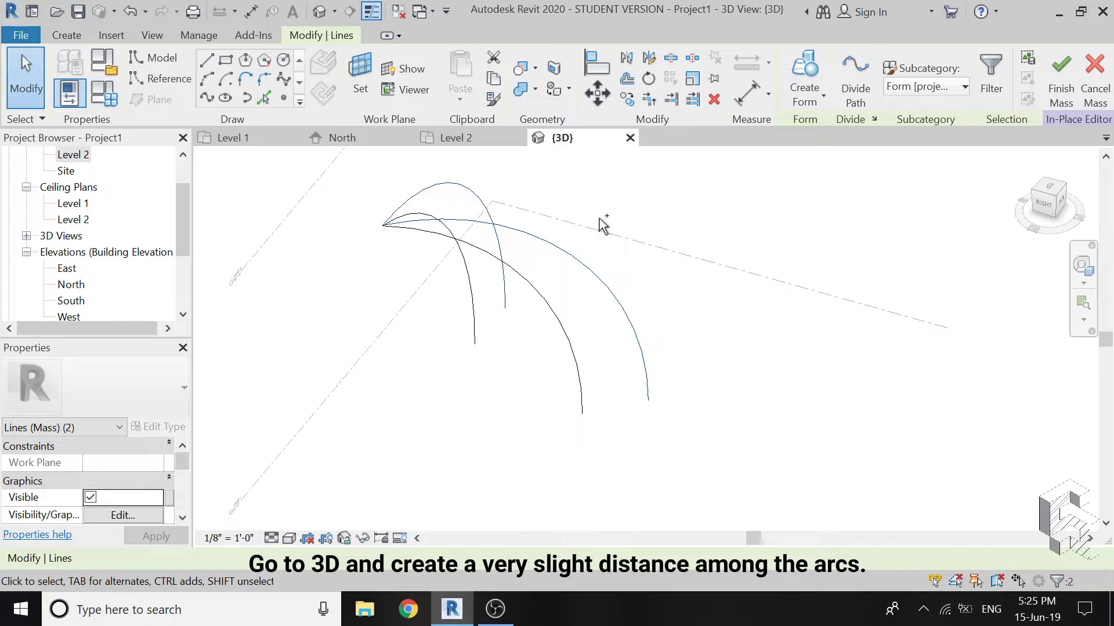
click(810, 70)
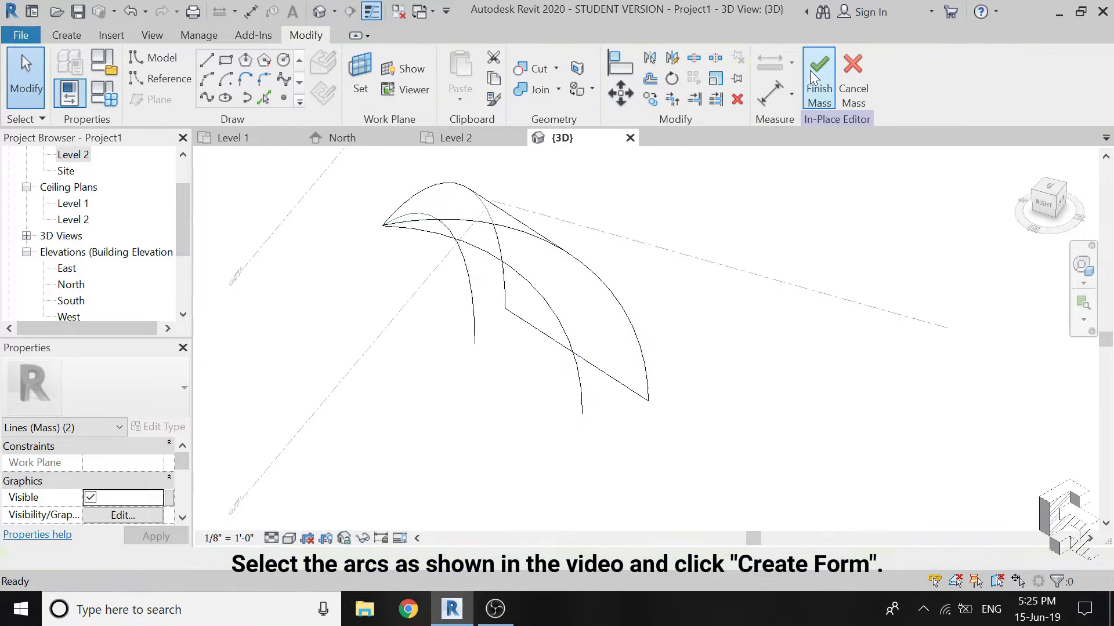
click(470, 278)
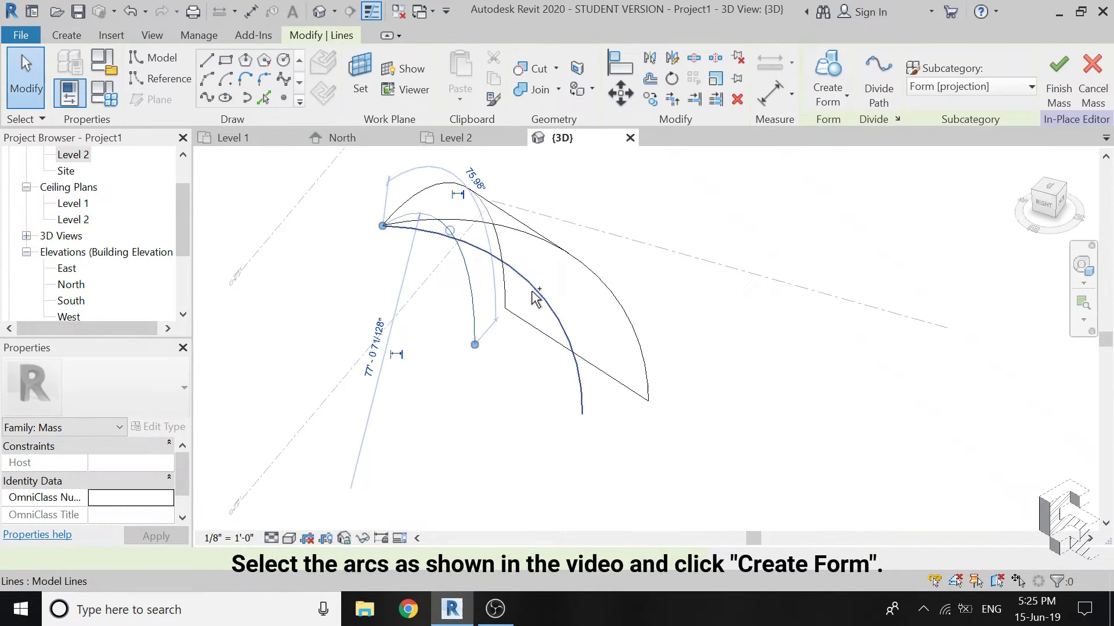
click(814, 73)
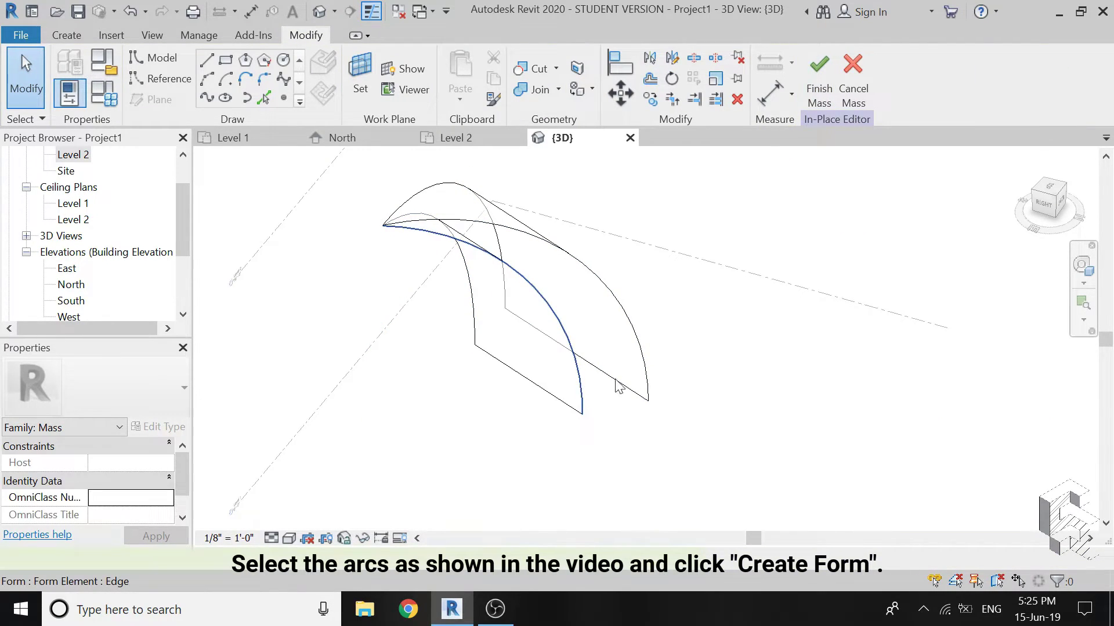
click(647, 372)
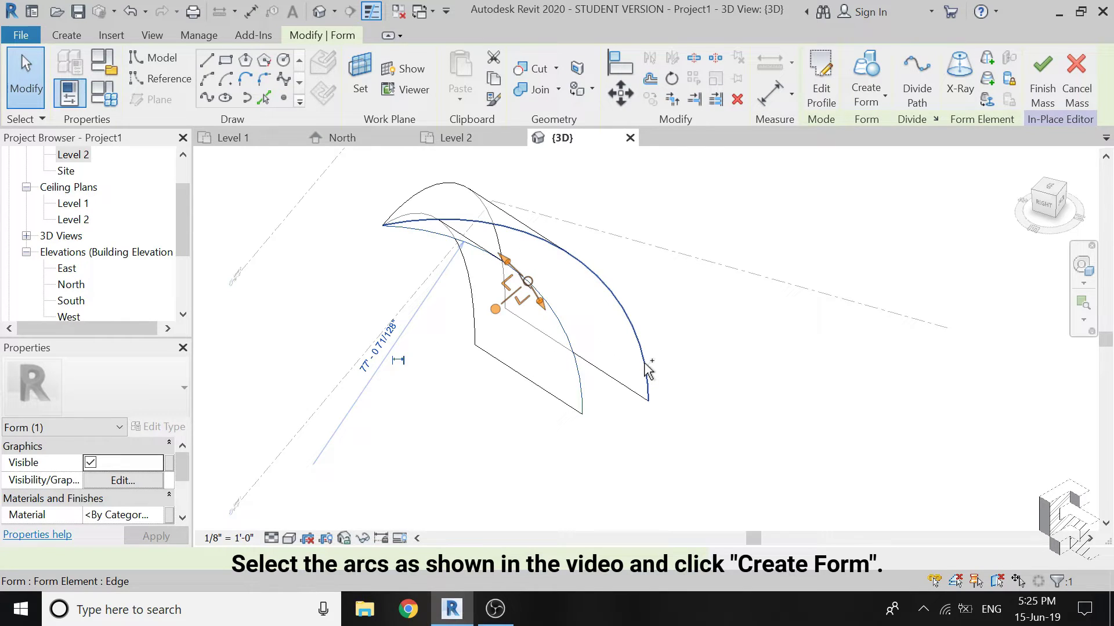
click(788, 254)
click(809, 83)
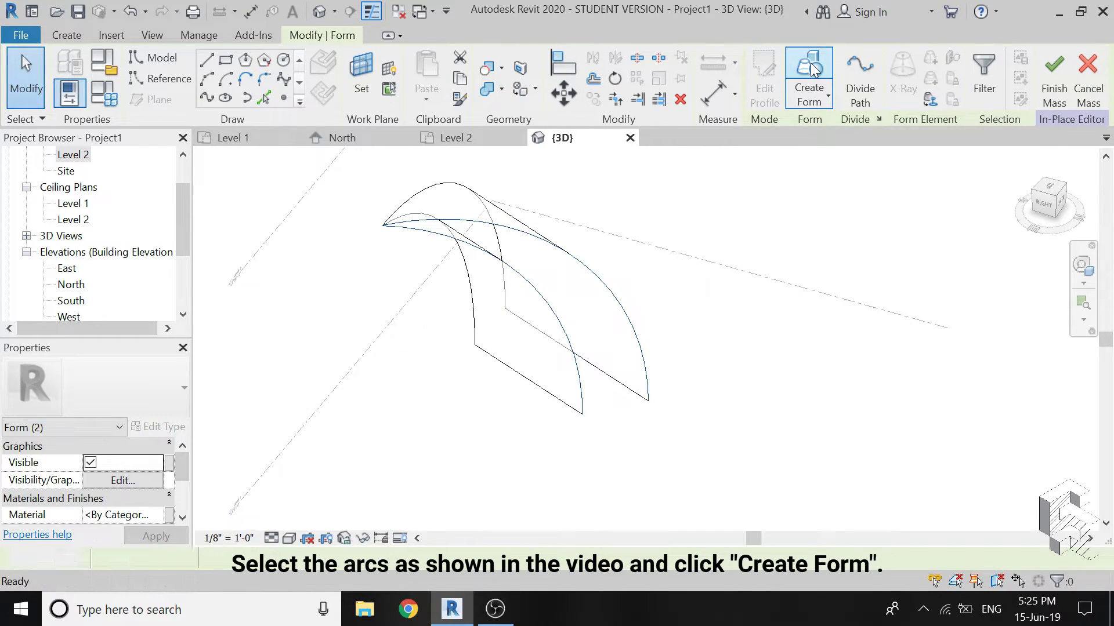
Orbit the model and fill the space between the front and rear arc edges with a form
key(Escape)
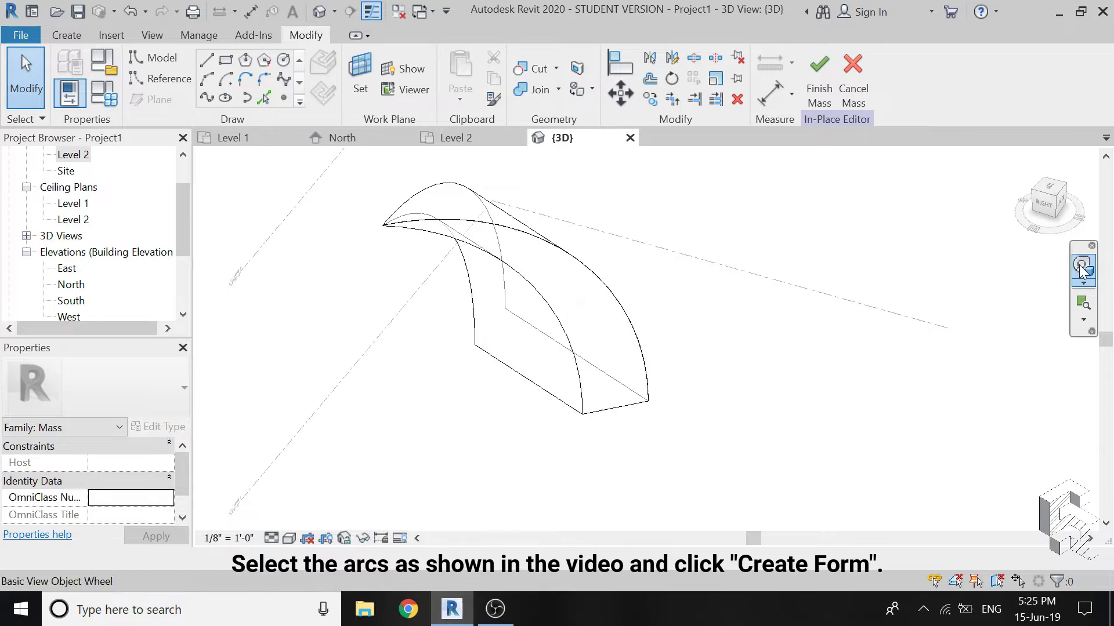
click(1083, 266)
drag(661, 280, 561, 291)
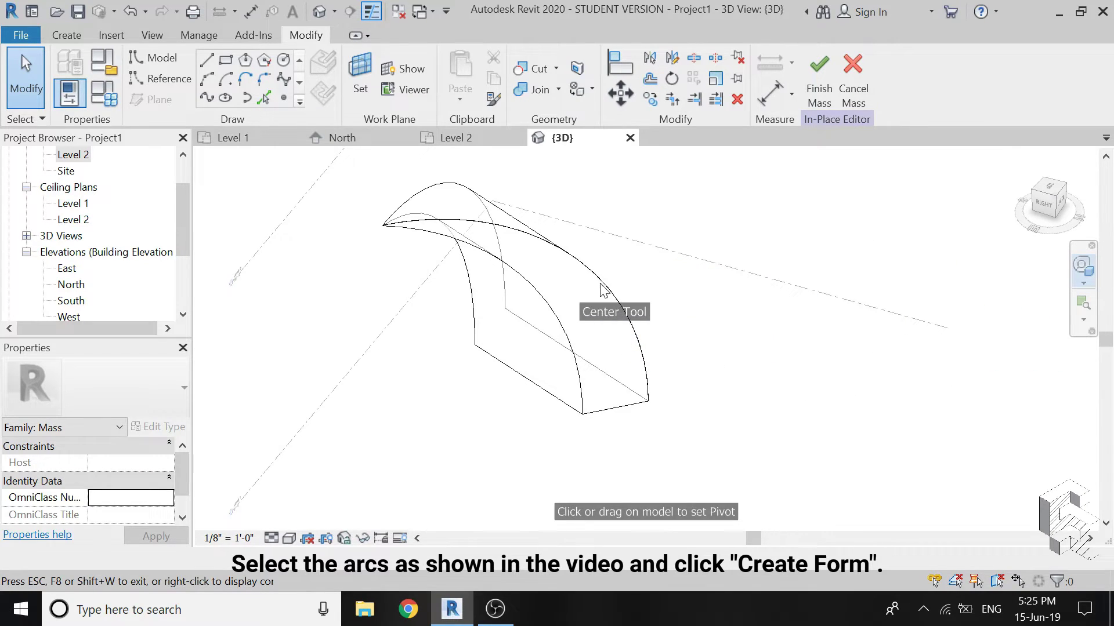
mouse_move(558, 370)
mouse_down()
mouse_move(761, 356)
mouse_move(783, 383)
mouse_up()
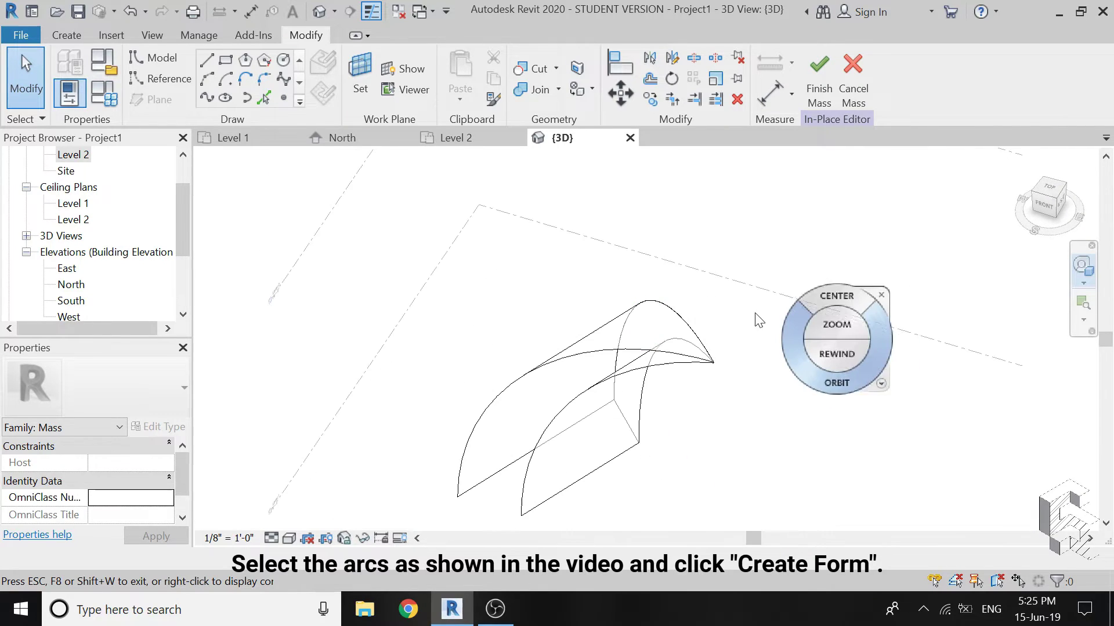
drag(568, 443, 548, 342)
key(Escape)
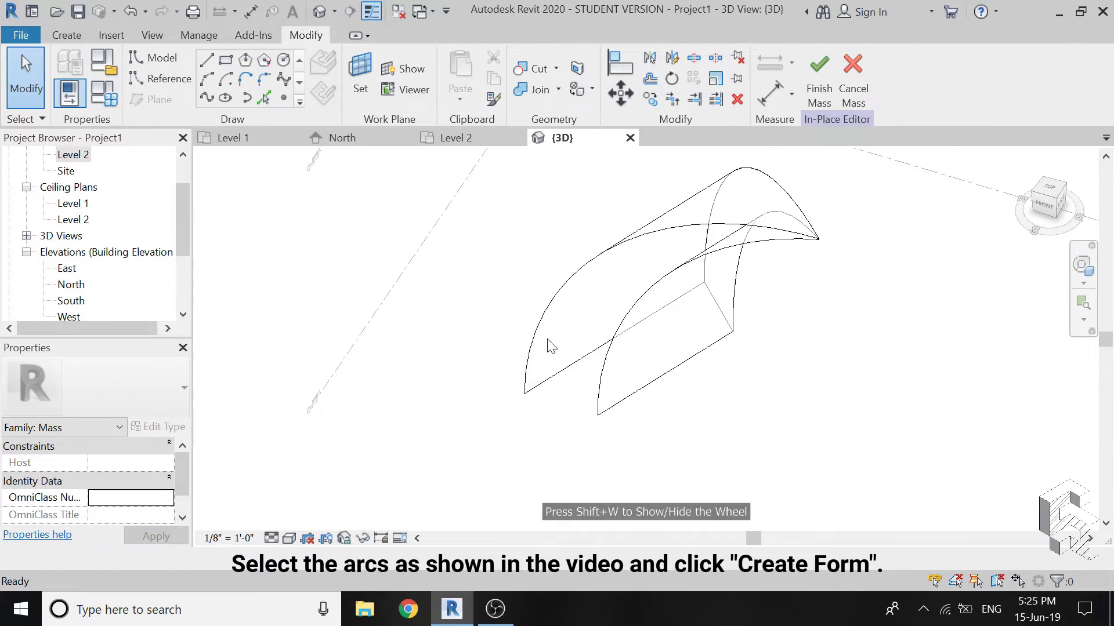
click(581, 368)
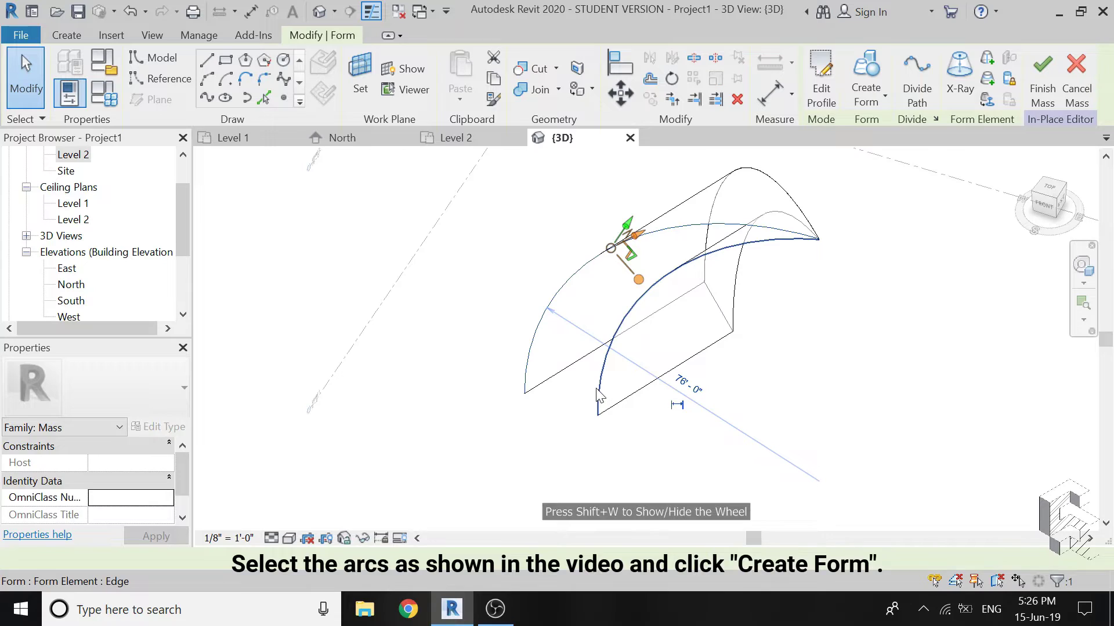
ctrl+click(599, 389)
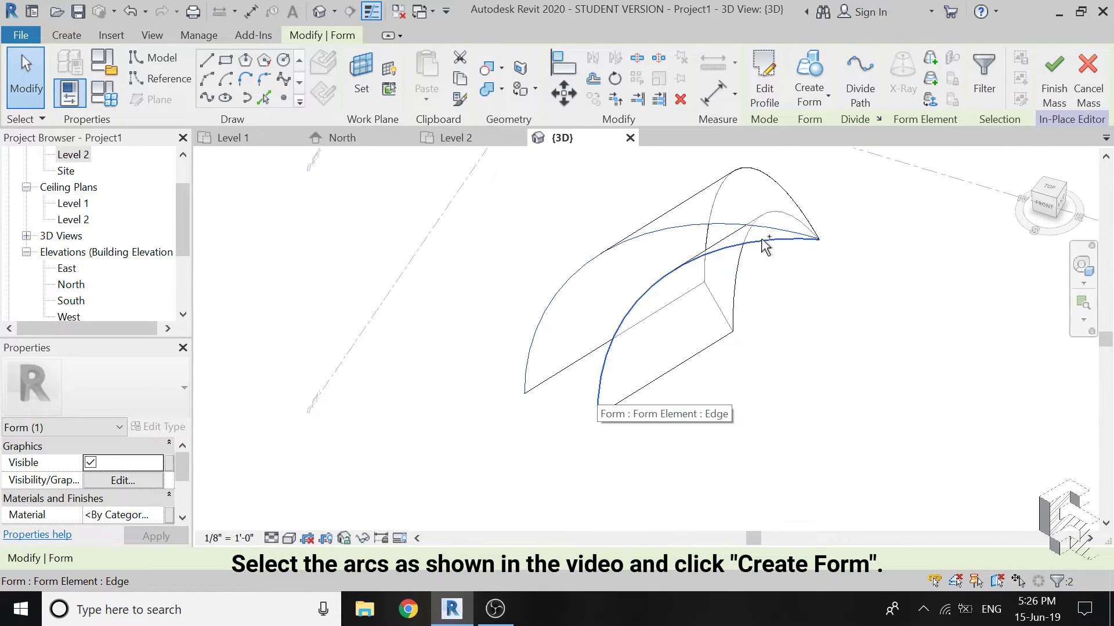
click(810, 65)
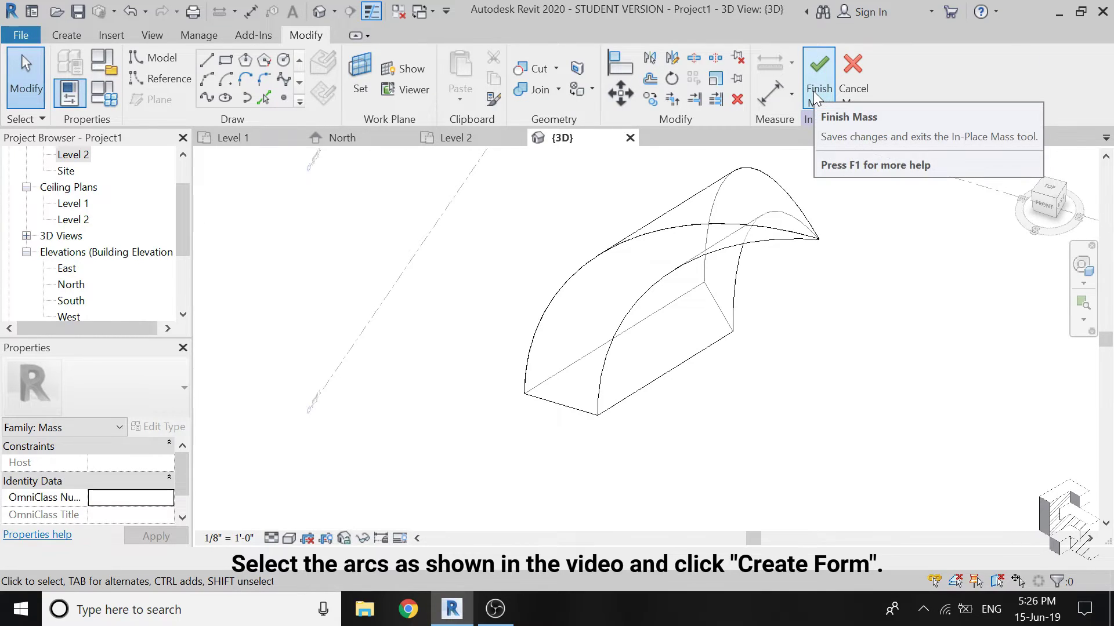
Finish the in-place mass, dismiss the mesh warning, and switch to Realistic visual style
click(813, 91)
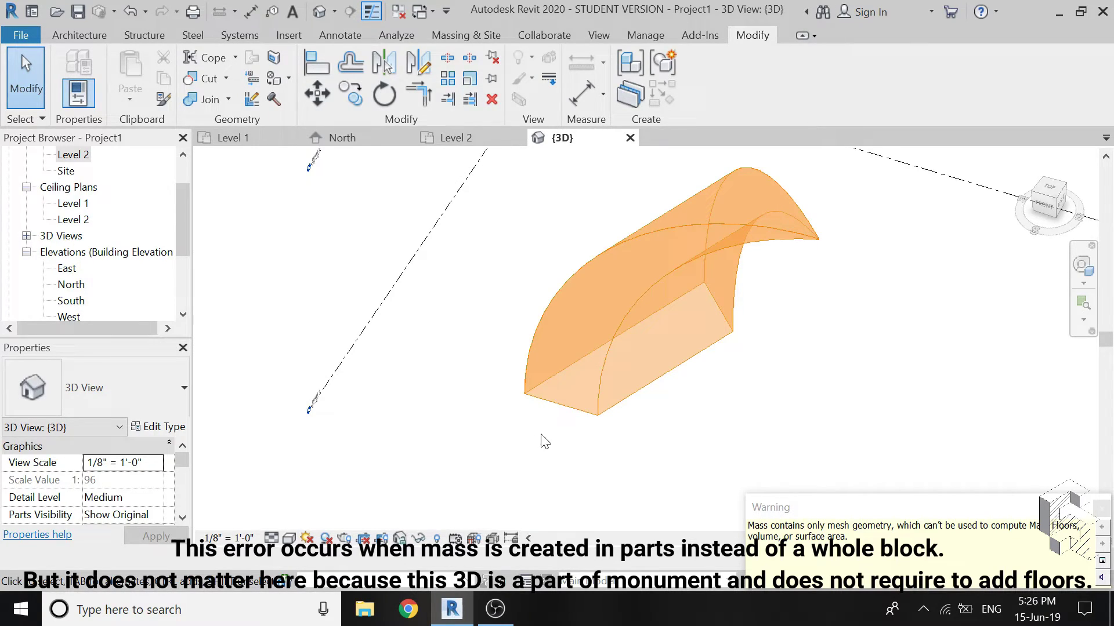
click(1102, 510)
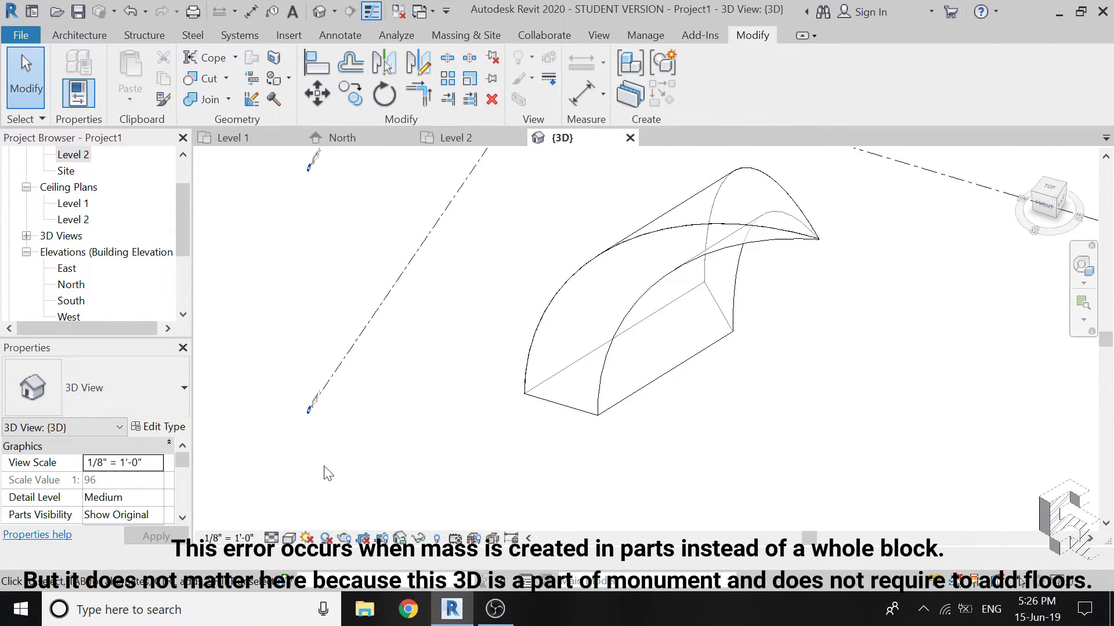
click(290, 539)
click(302, 504)
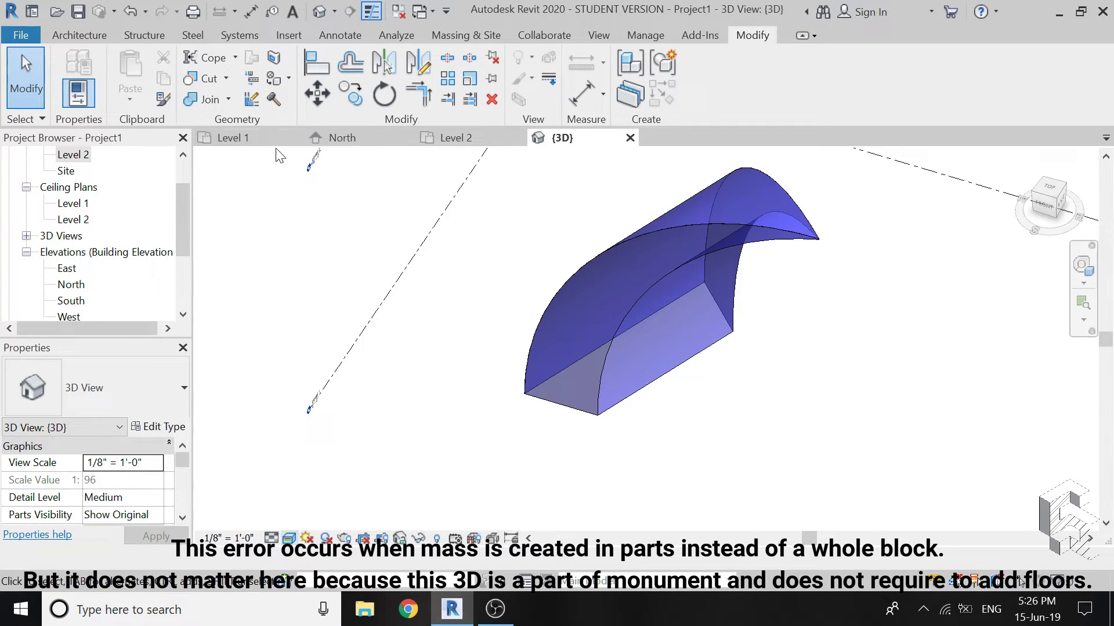
click(272, 80)
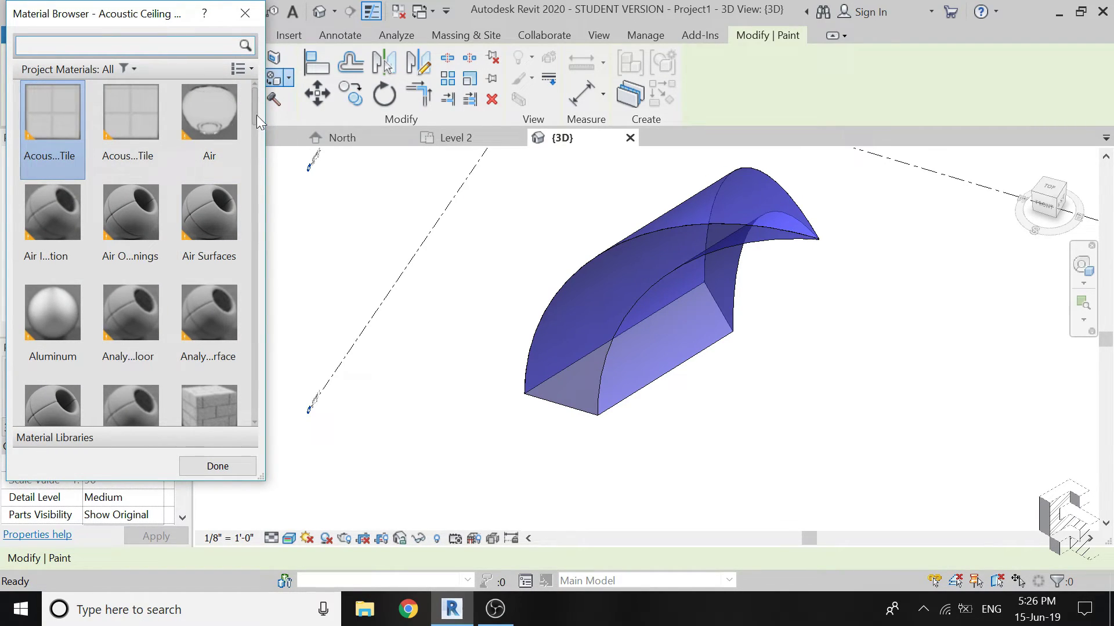
scroll(259, 160, down, 4)
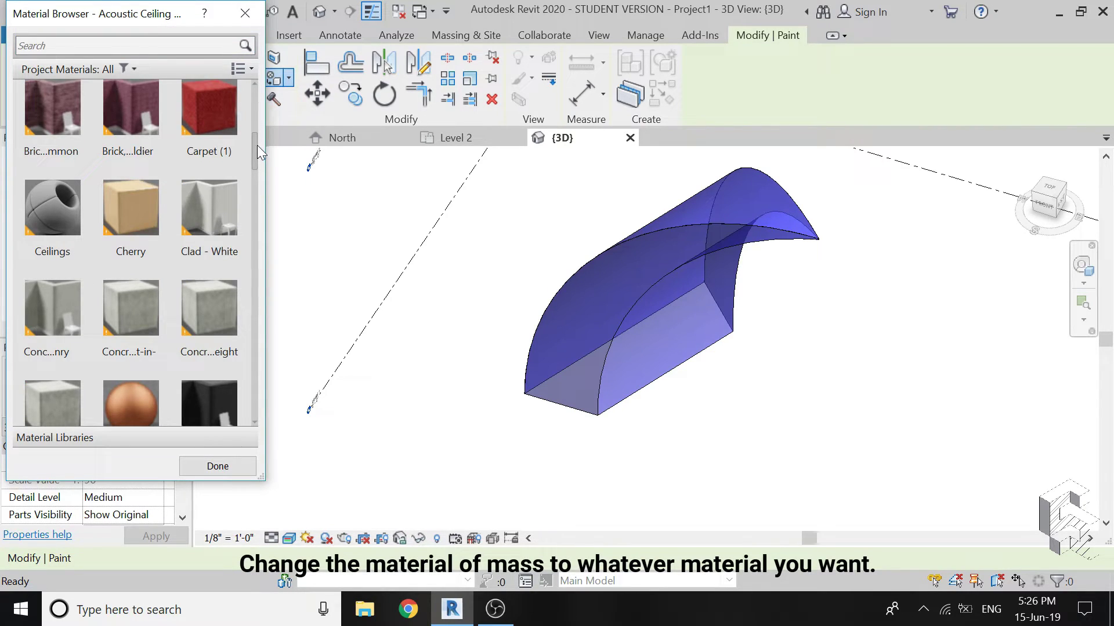
drag(253, 146, 266, 260)
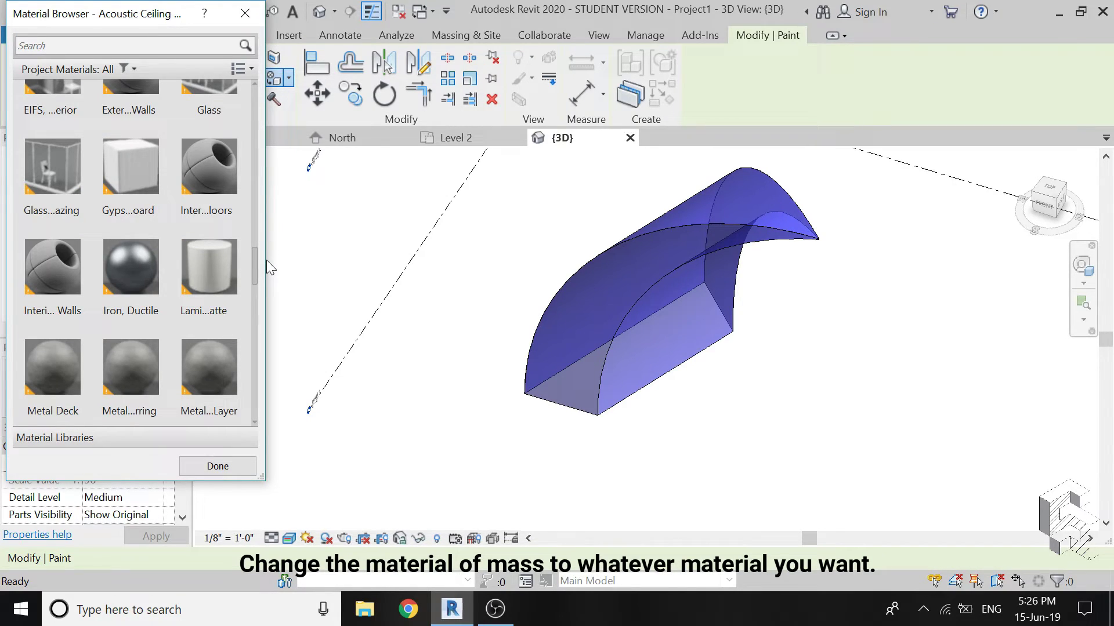
Paint the mass's curved face with the ivory Laminate material
click(209, 267)
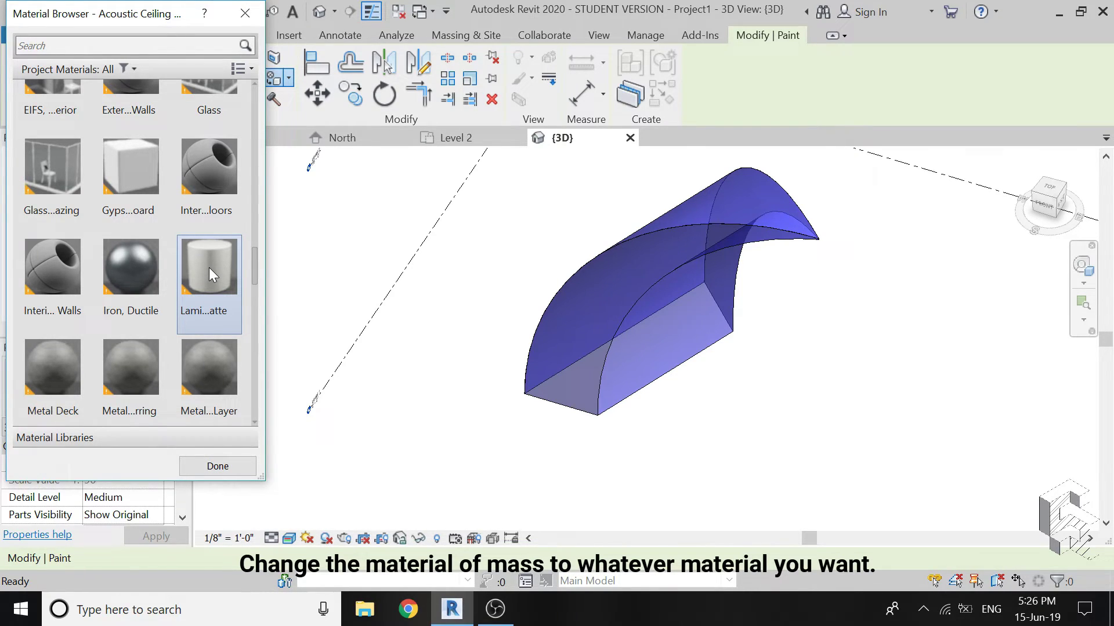
click(636, 296)
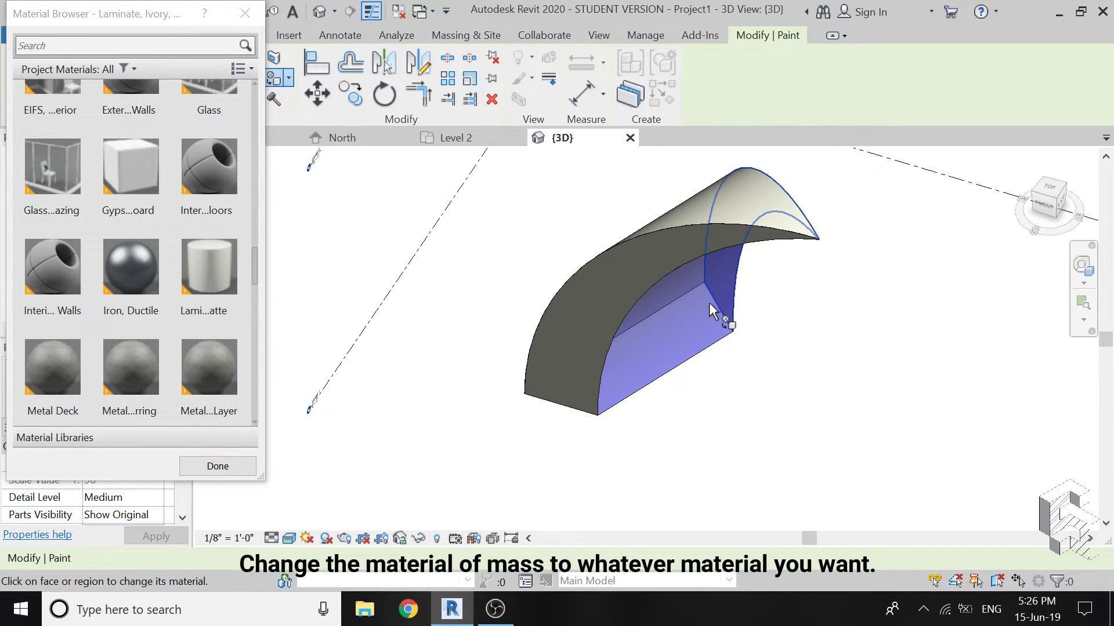
key(shift+w)
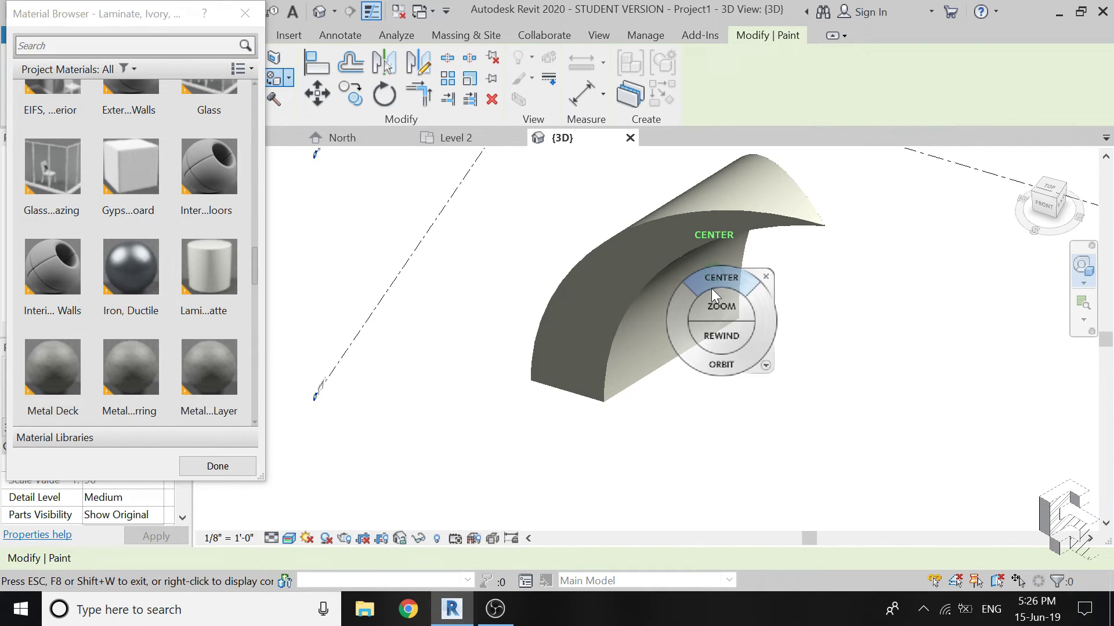
Recentre and orbit the 3D view to inspect the laminate-painted petal mass
drag(710, 288, 641, 373)
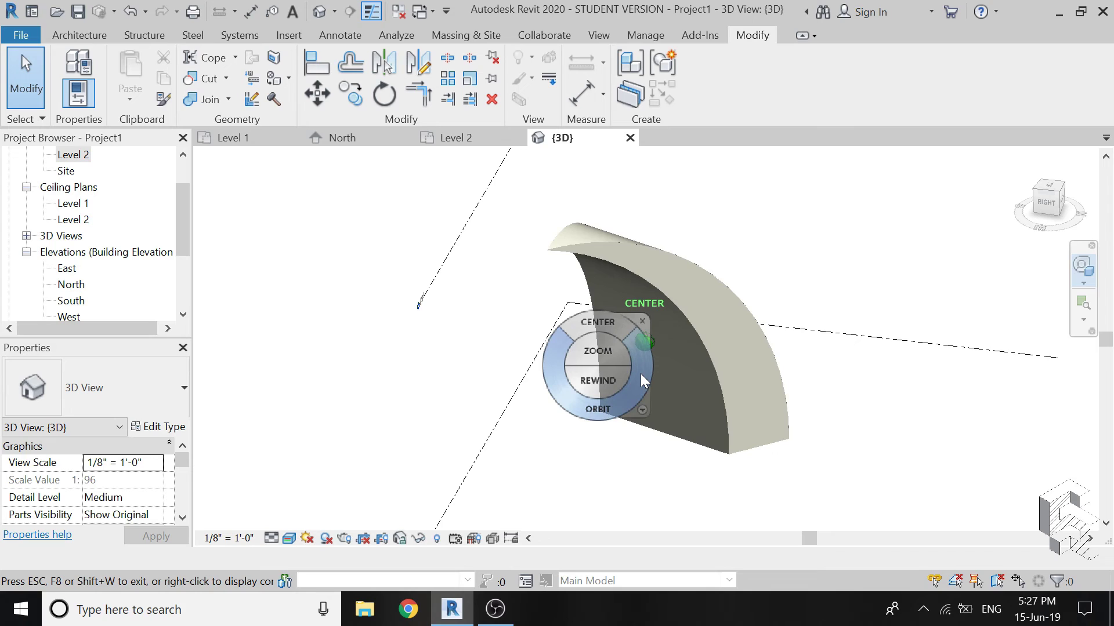
drag(641, 373, 1014, 398)
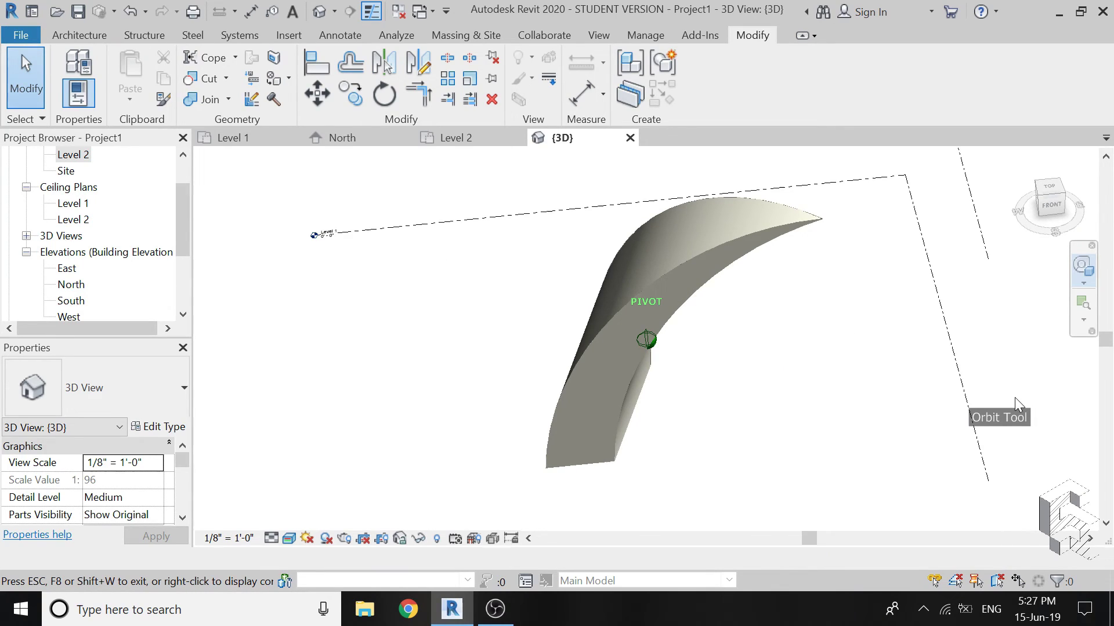